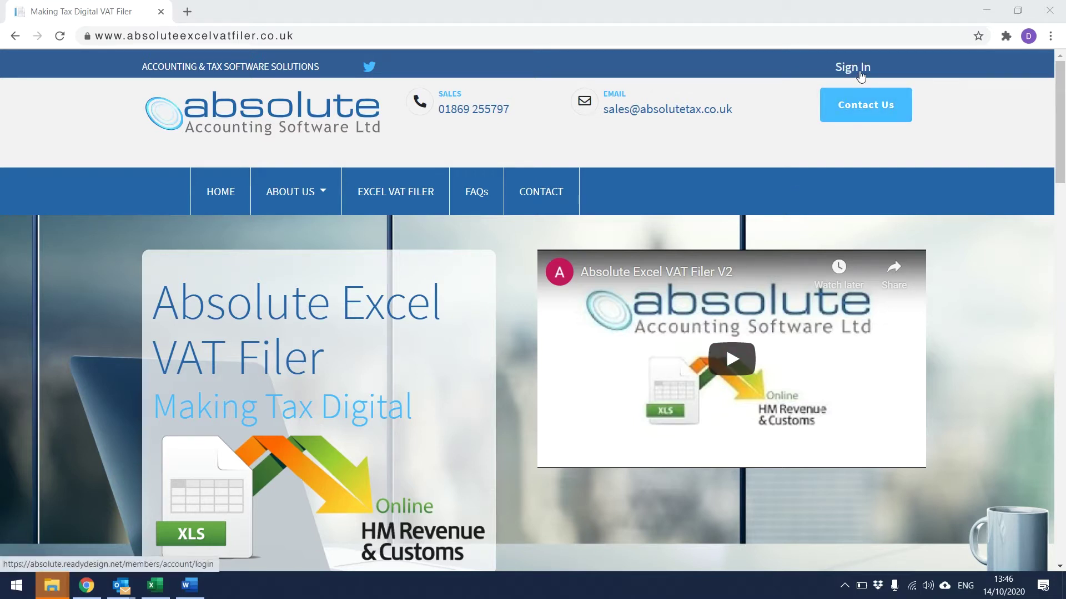
Sign in to the client portal with the saved username and autofilled password
{"action": "left_click", "coordinate": [859, 74]}
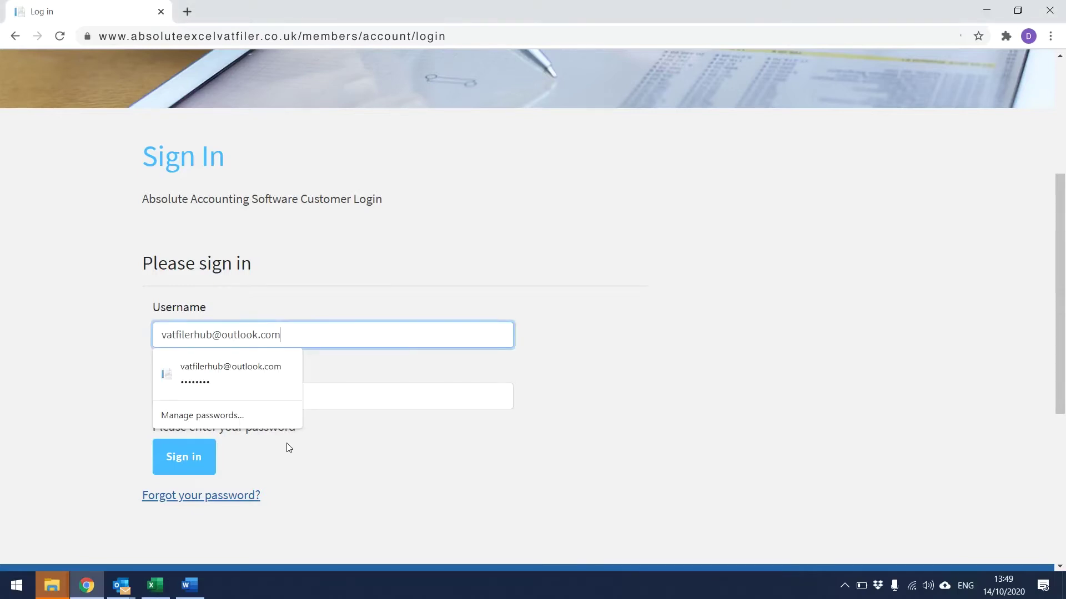
{"action": "left_click", "coordinate": [333, 394]}
{"action": "type", "text": "••••••••"}
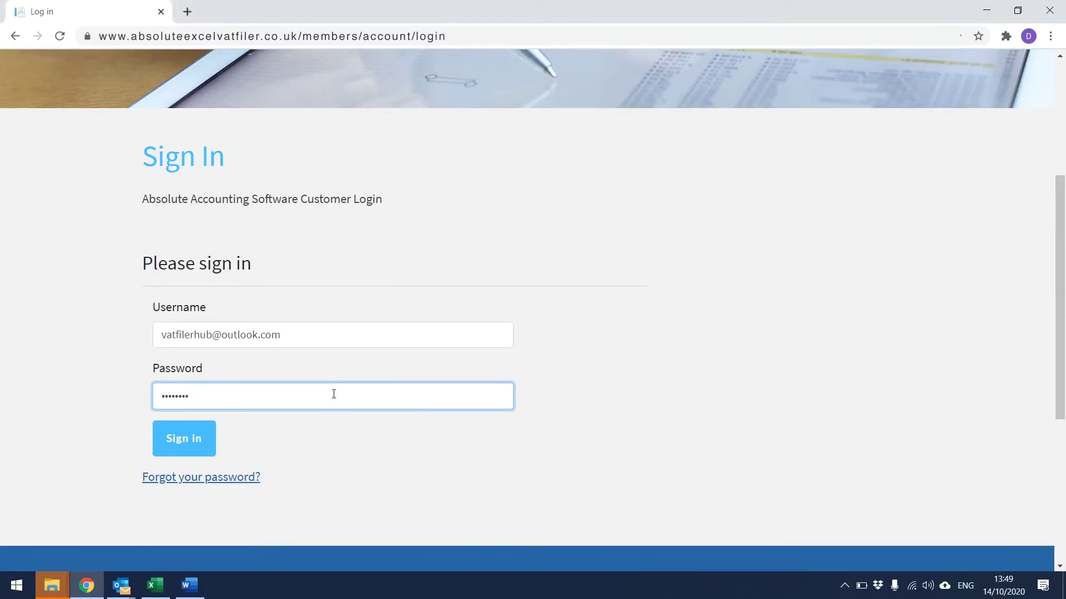
{"action": "left_click", "coordinate": [181, 450]}
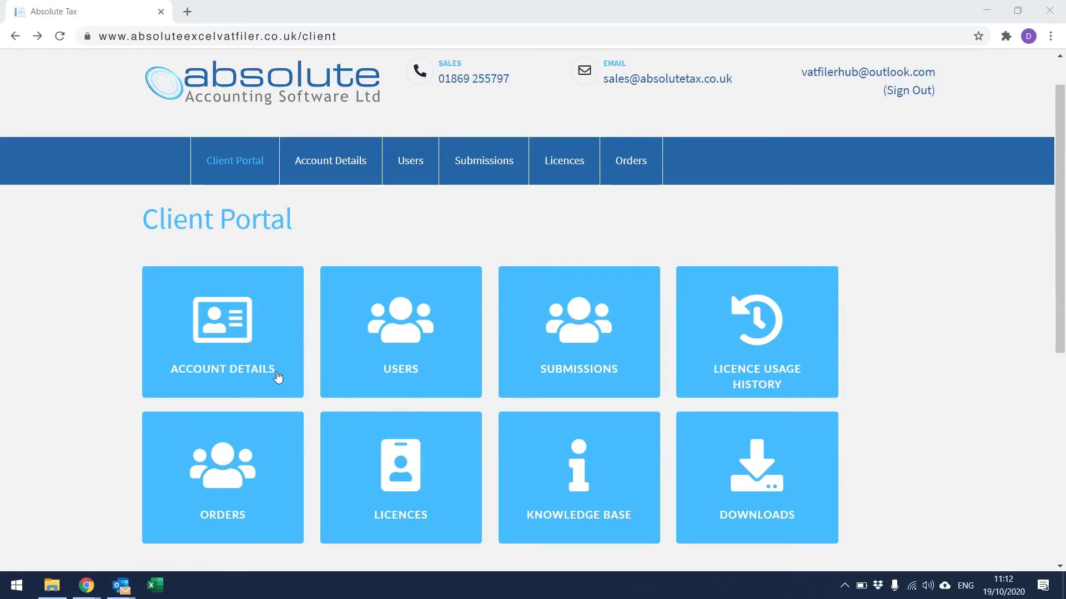
Open Account Details and scroll through the company form, including the Company Name field
{"action": "left_click", "coordinate": [277, 376]}
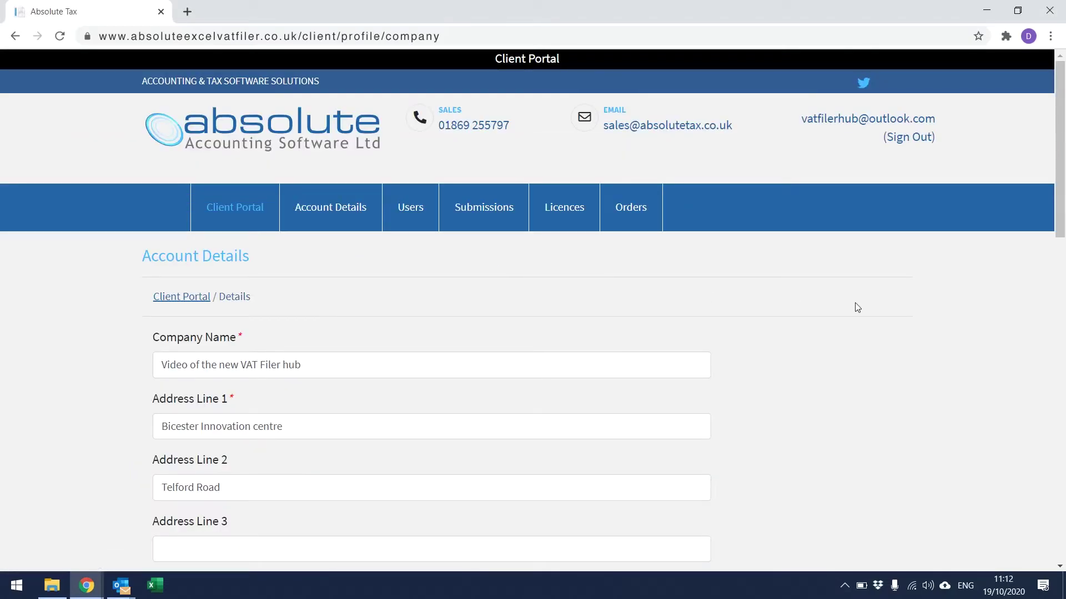
{"action": "left_click_drag", "start_coordinate": [1060, 213], "coordinate": [1064, 259]}
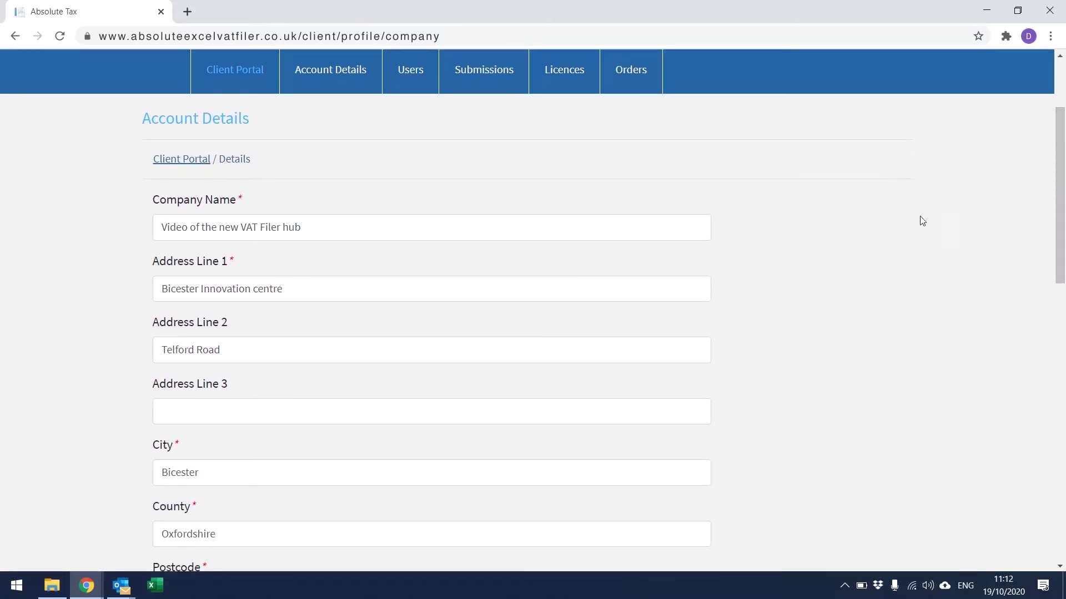
{"action": "left_click", "coordinate": [507, 226]}
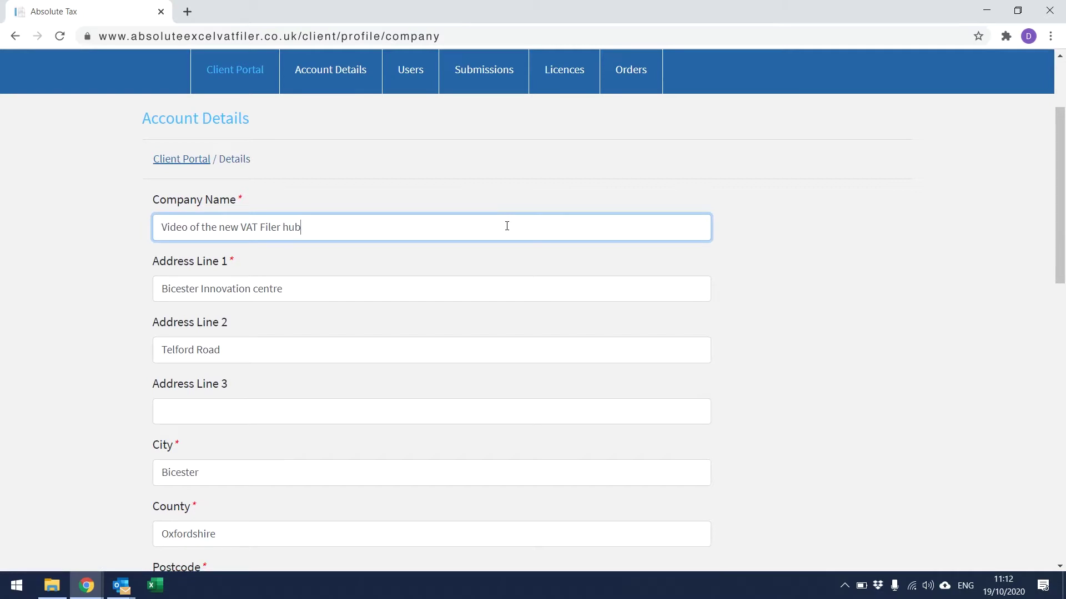
{"action": "left_click_drag", "start_coordinate": [1059, 169], "coordinate": [1064, 419]}
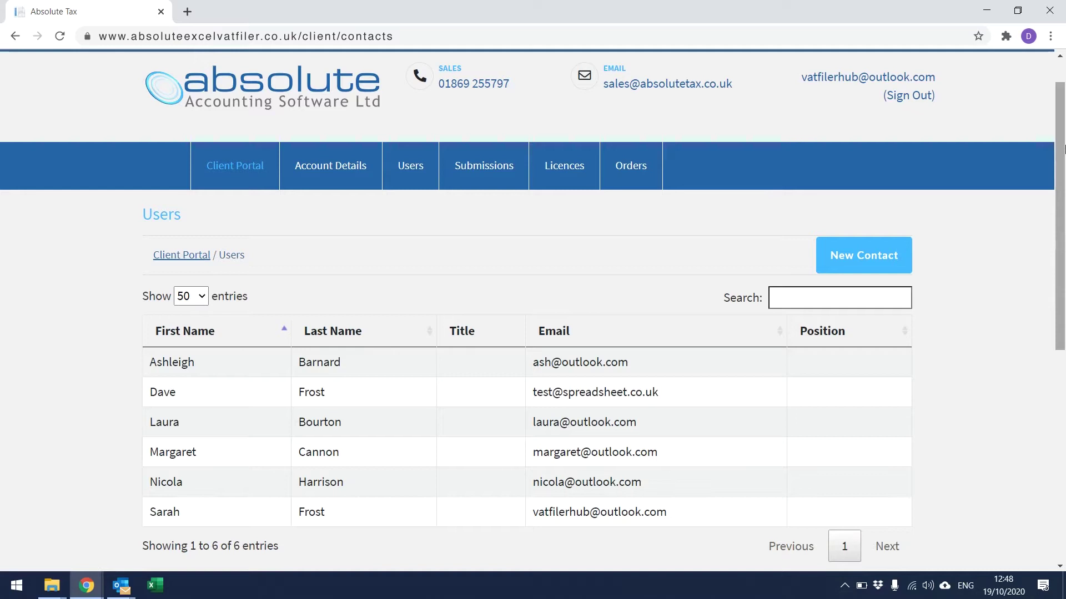
Start a new user contact and enter the user's first name, last name and email address
{"action": "left_click", "coordinate": [852, 256]}
{"action": "left_click", "coordinate": [527, 364]}
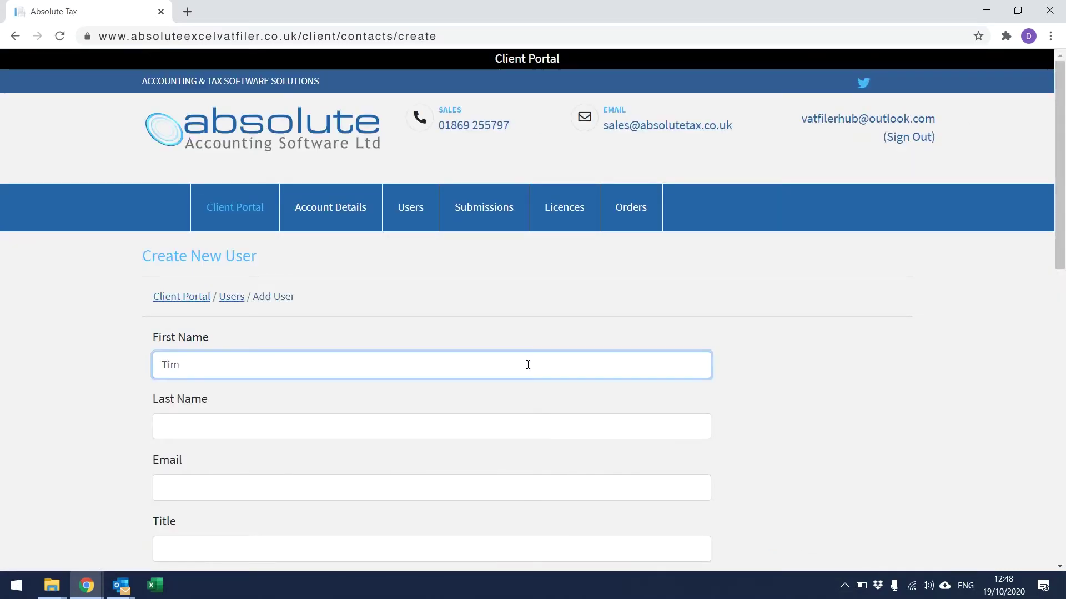
{"action": "left_click", "coordinate": [390, 425]}
{"action": "left_click", "coordinate": [344, 485]}
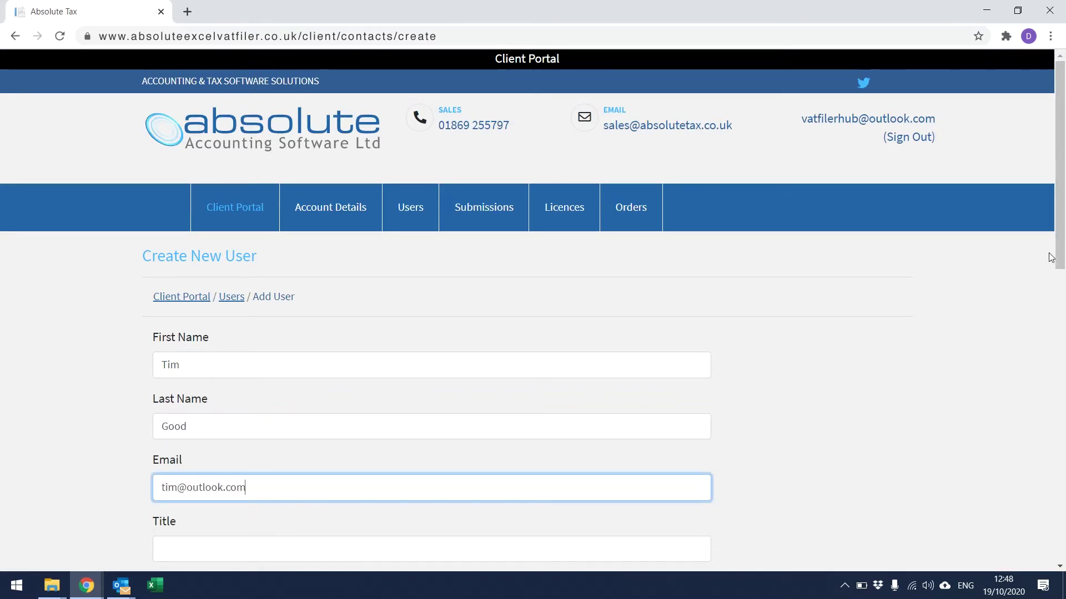
Create the user, then review their Licence and Portal Login tabs
{"action": "scroll", "coordinate": [1050, 257], "scroll_direction": "down", "scroll_amount": 8}
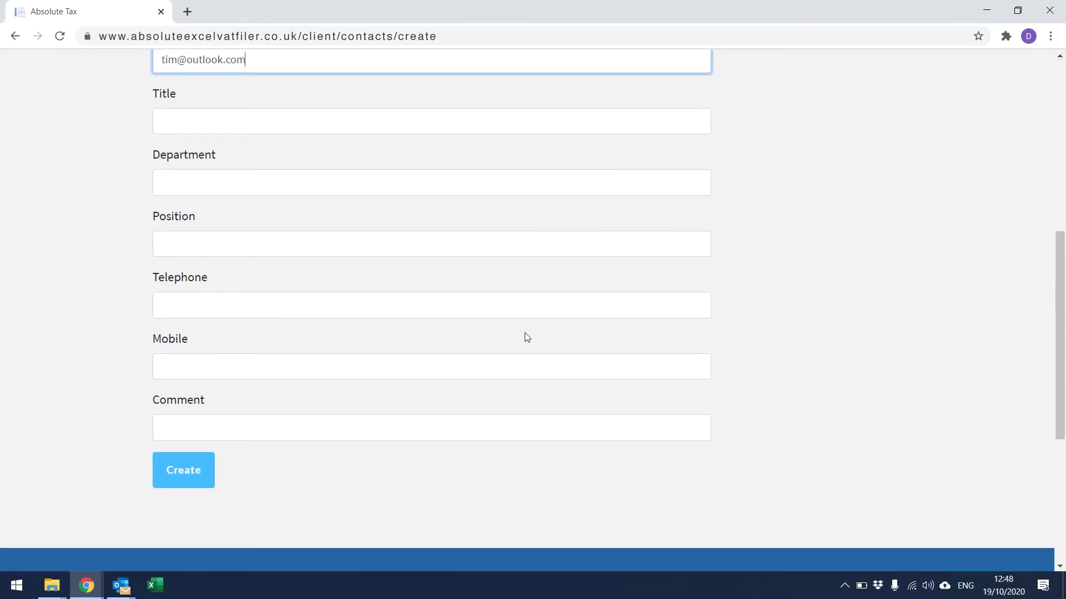
{"action": "left_click", "coordinate": [202, 466]}
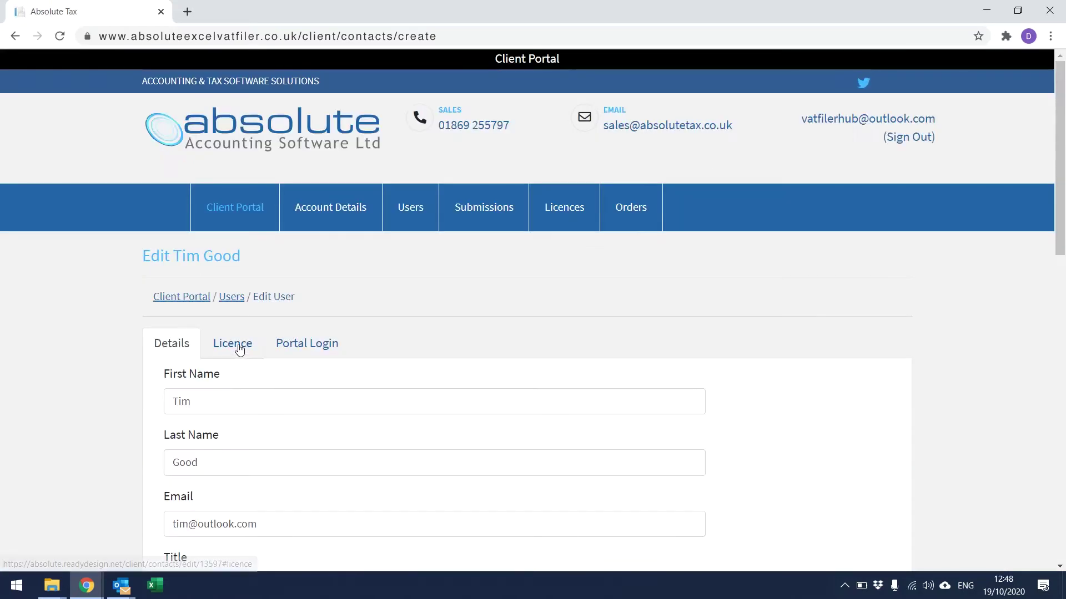
{"action": "left_click", "coordinate": [239, 348]}
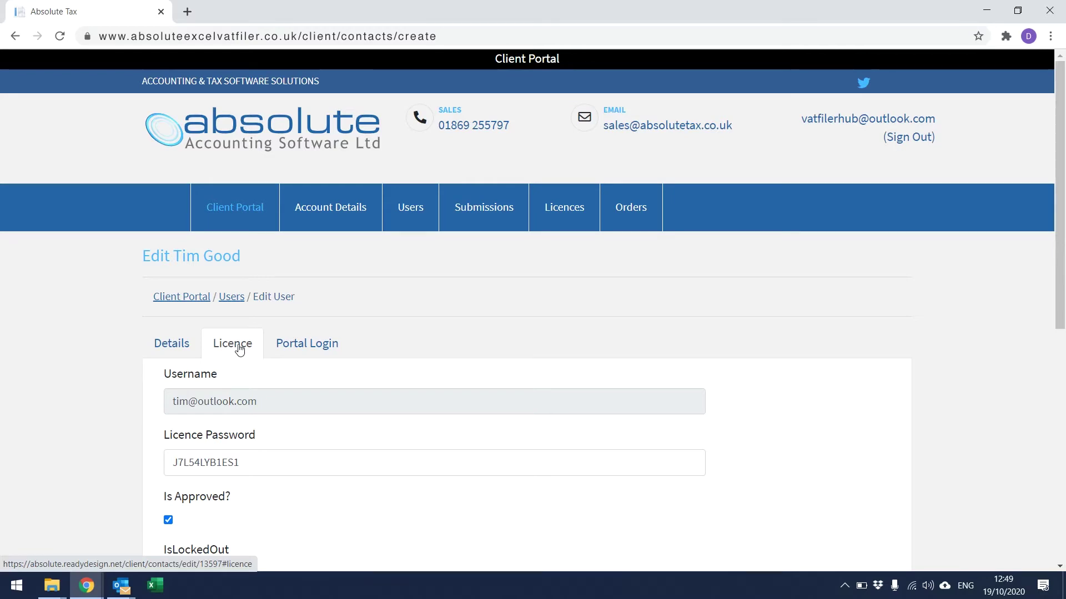
{"action": "left_click", "coordinate": [320, 349]}
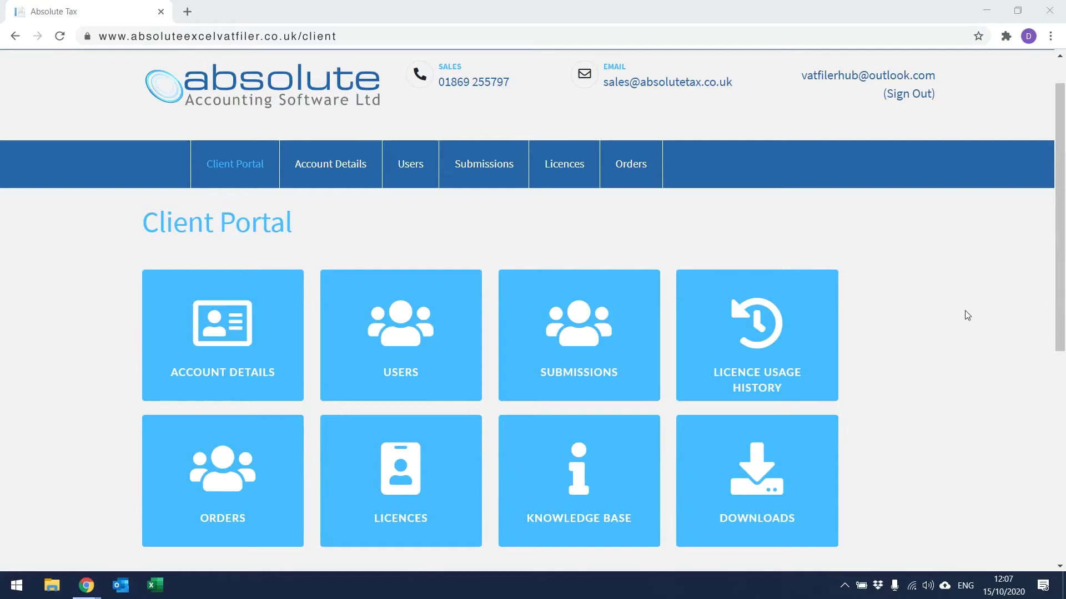
Download and open the HMRC receipt PDF for the Example Company Ltd VAT submission
{"action": "left_click", "coordinate": [626, 305]}
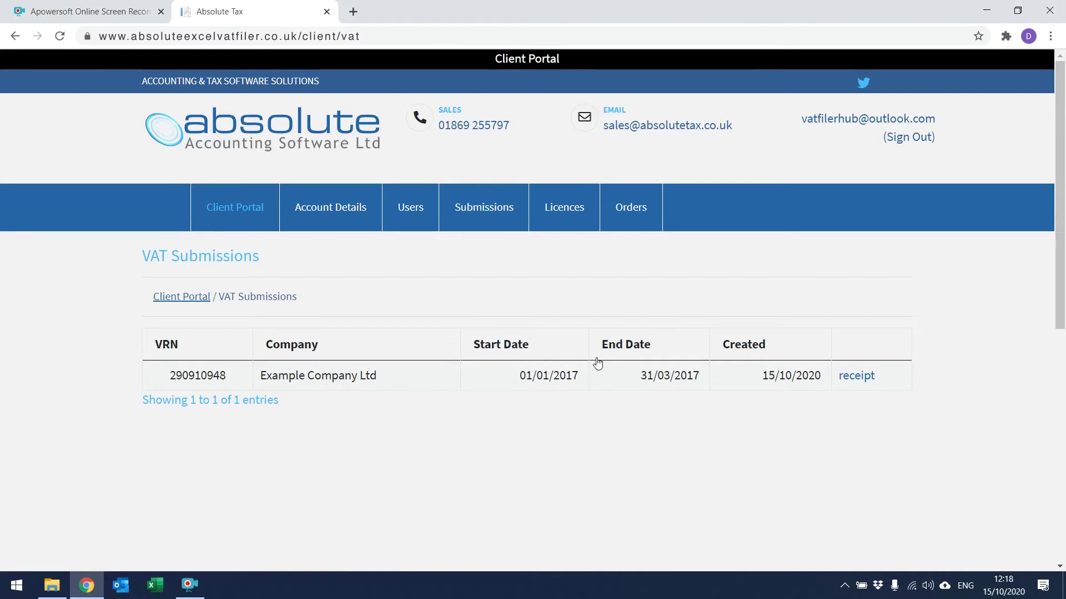
{"action": "left_click", "coordinate": [850, 380]}
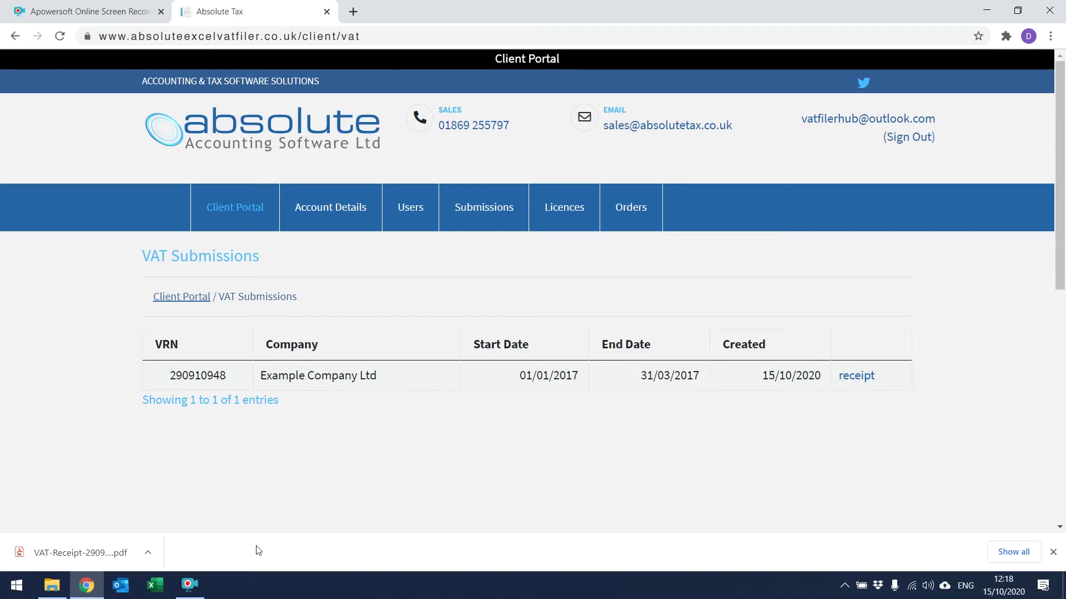
{"action": "left_click", "coordinate": [65, 552]}
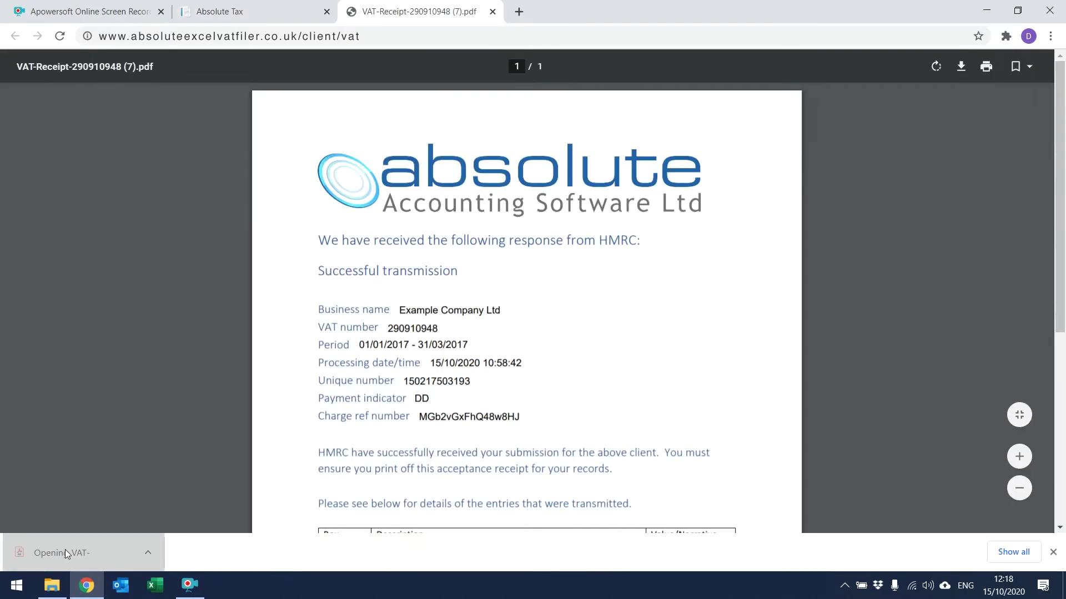
Scroll down the VAT receipt PDF to the transmitted entries table
{"action": "scroll", "coordinate": [1062, 205], "scroll_direction": "down", "scroll_amount": 2}
{"action": "scroll", "coordinate": [1061, 206], "scroll_direction": "down", "scroll_amount": 3}
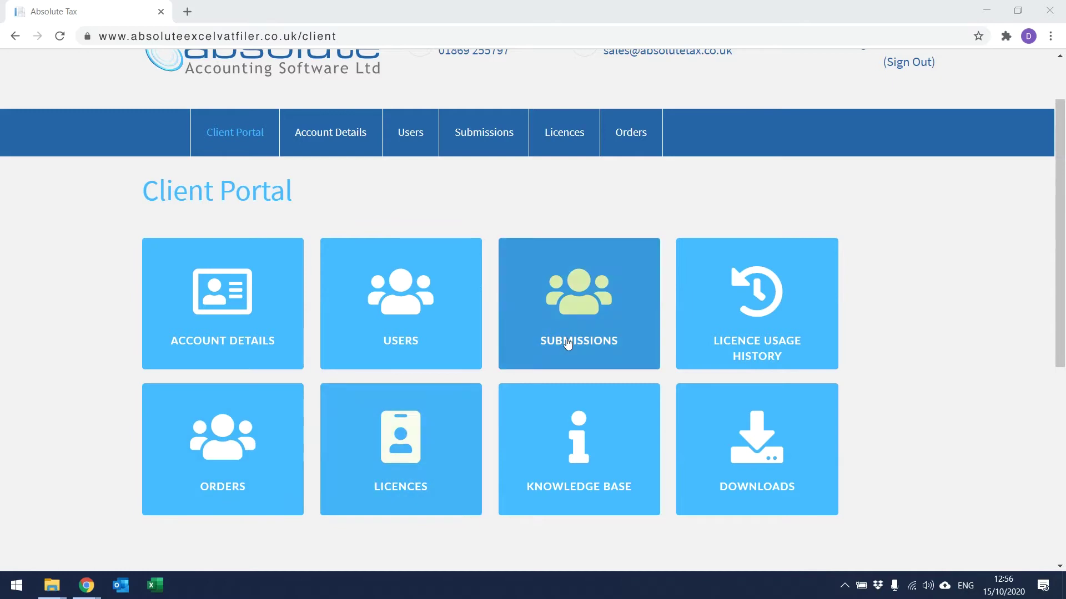
Check the licence usage history showing 9 of 10 licences available, then begin a licence order
{"action": "left_click", "coordinate": [735, 302]}
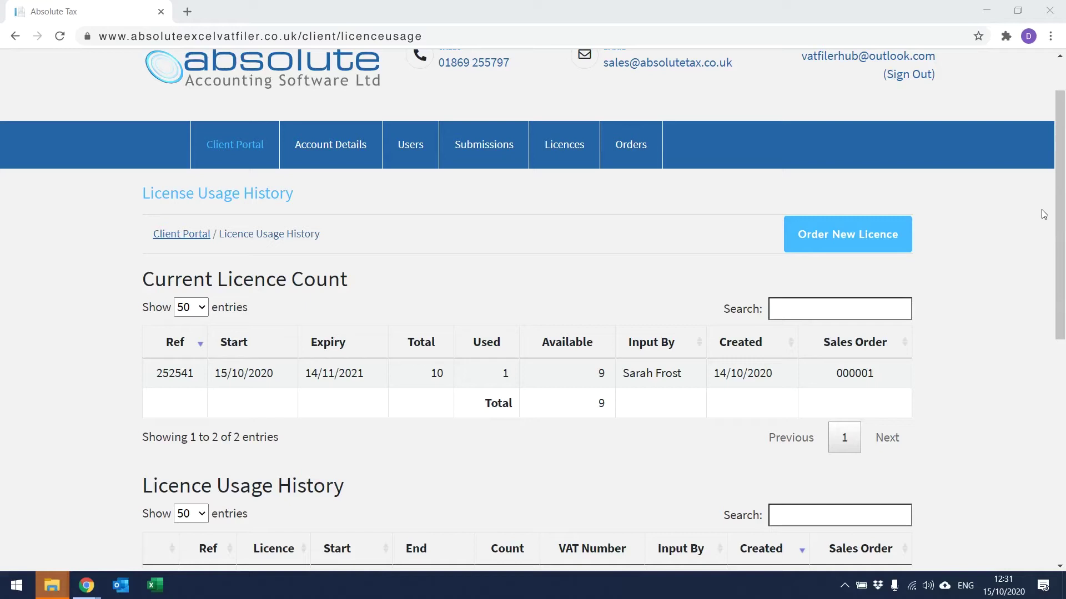
{"action": "left_click", "coordinate": [888, 230]}
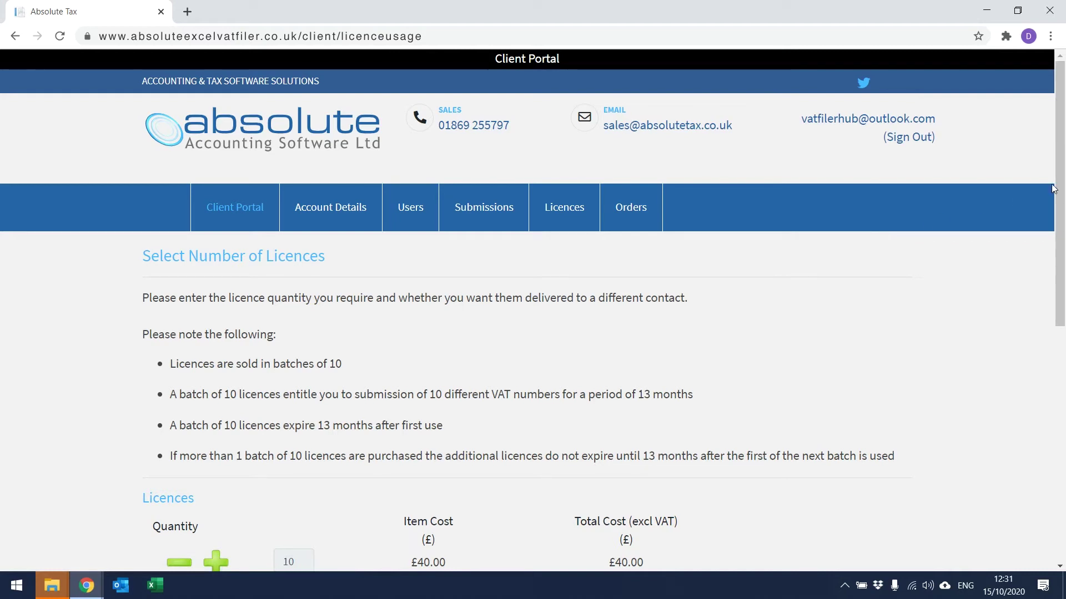
Continue with quantity 10 to the order summary, read the EULA and accept the terms
{"action": "left_click_drag", "start_coordinate": [1062, 186], "coordinate": [1063, 244]}
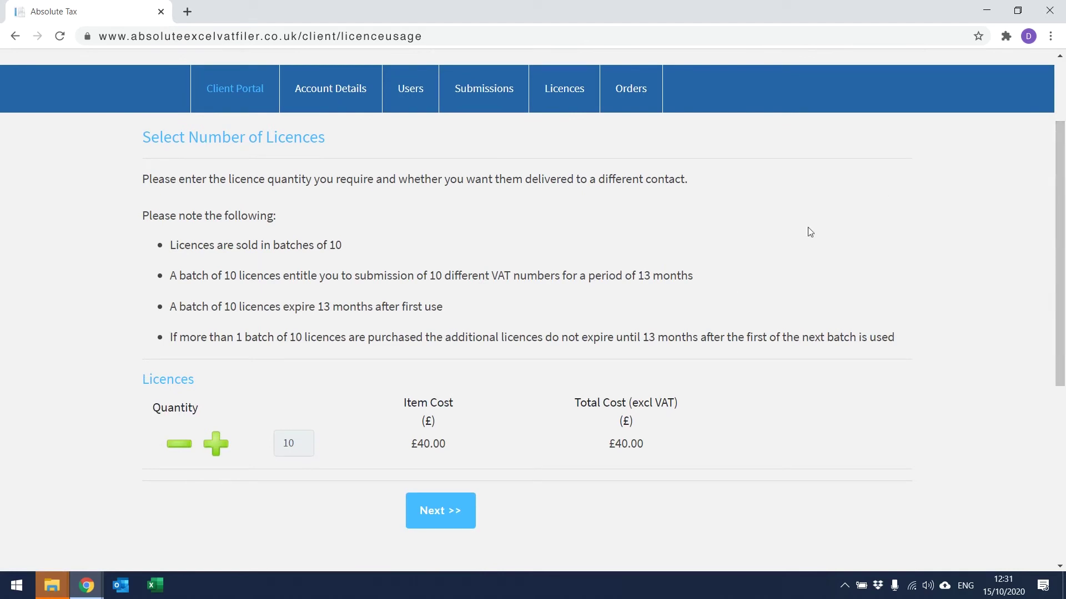
{"action": "left_click", "coordinate": [465, 508]}
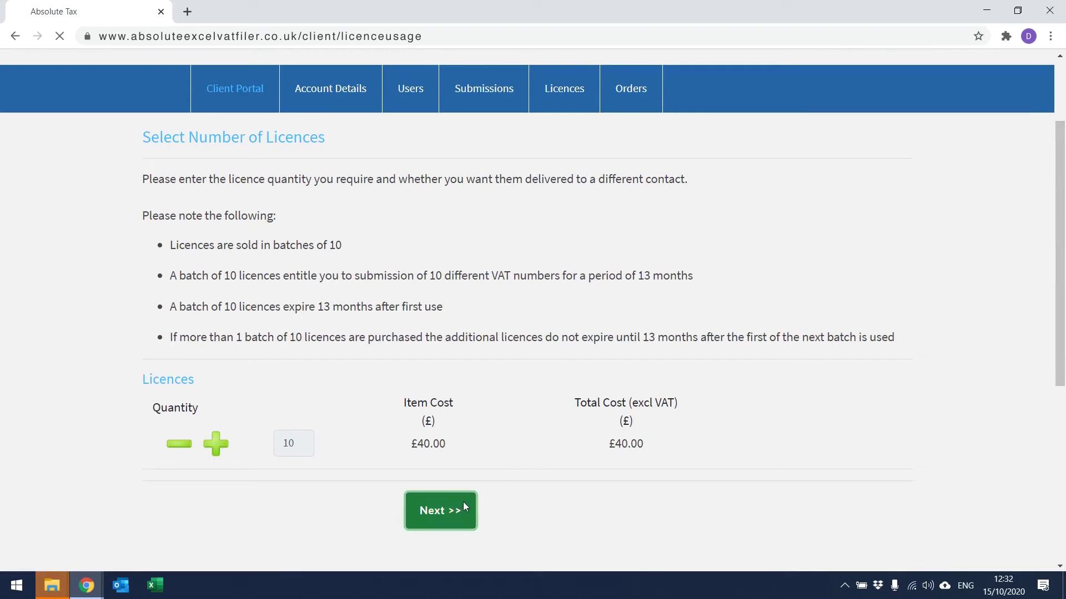
{"action": "left_click_drag", "start_coordinate": [1061, 199], "coordinate": [1062, 238]}
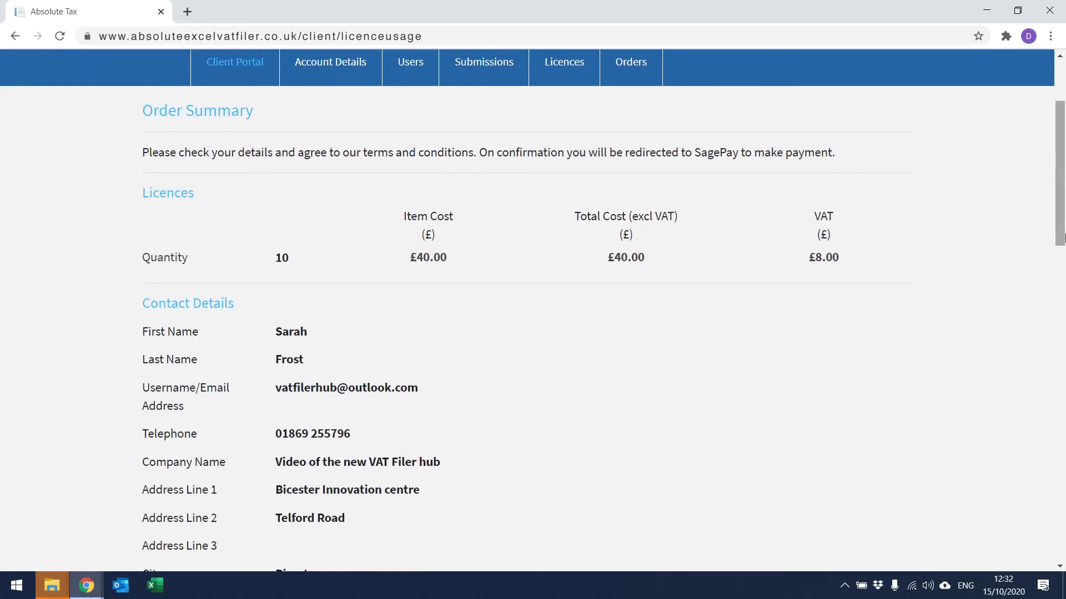
{"action": "left_click_drag", "start_coordinate": [1063, 238], "coordinate": [1063, 426]}
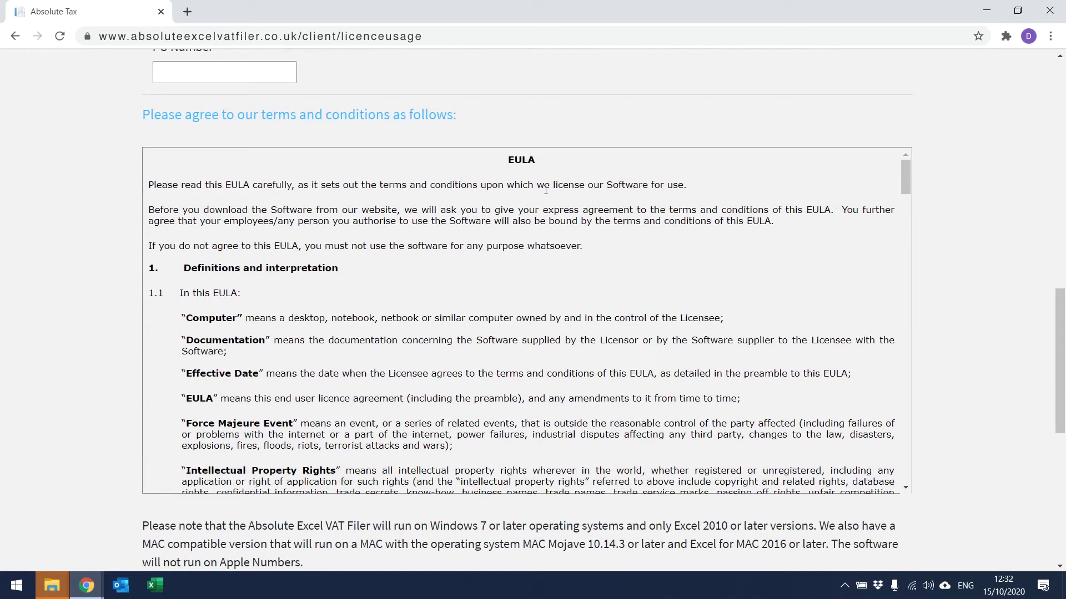
{"action": "left_click_drag", "start_coordinate": [905, 177], "coordinate": [950, 472]}
{"action": "left_click_drag", "start_coordinate": [1062, 394], "coordinate": [1064, 458]}
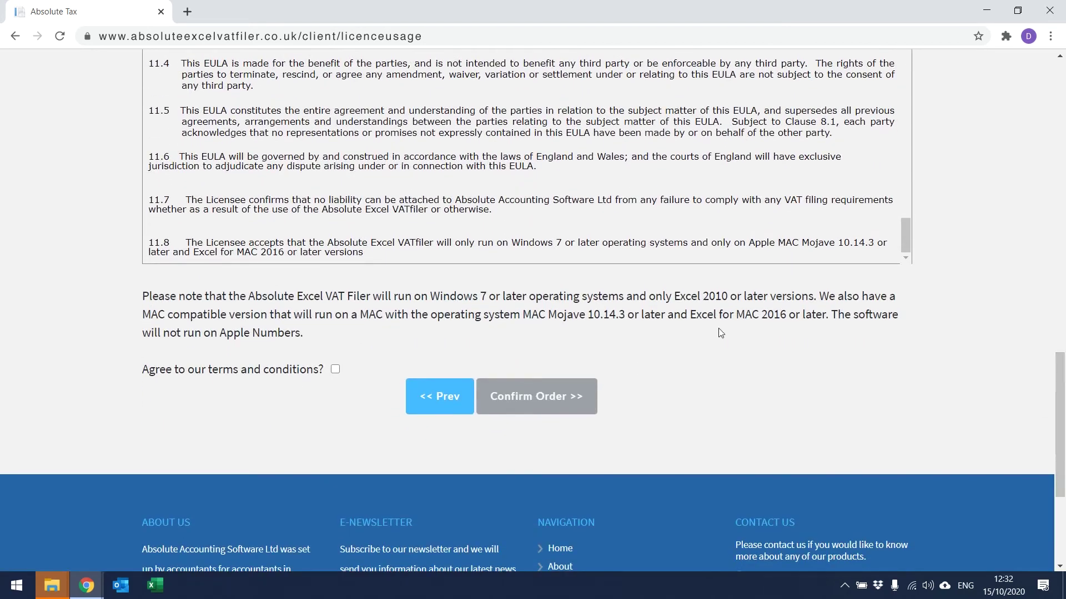
{"action": "left_click", "coordinate": [336, 370]}
Confirm the order and submit Visa card details: card number, expiry date and security code
{"action": "left_click", "coordinate": [540, 397]}
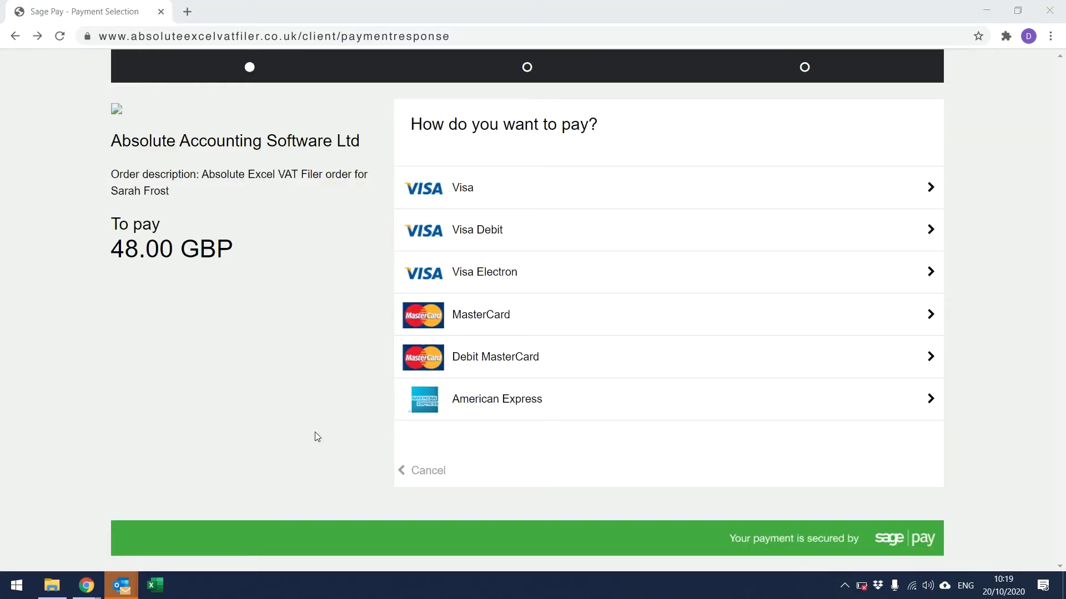
{"action": "left_click", "coordinate": [554, 204]}
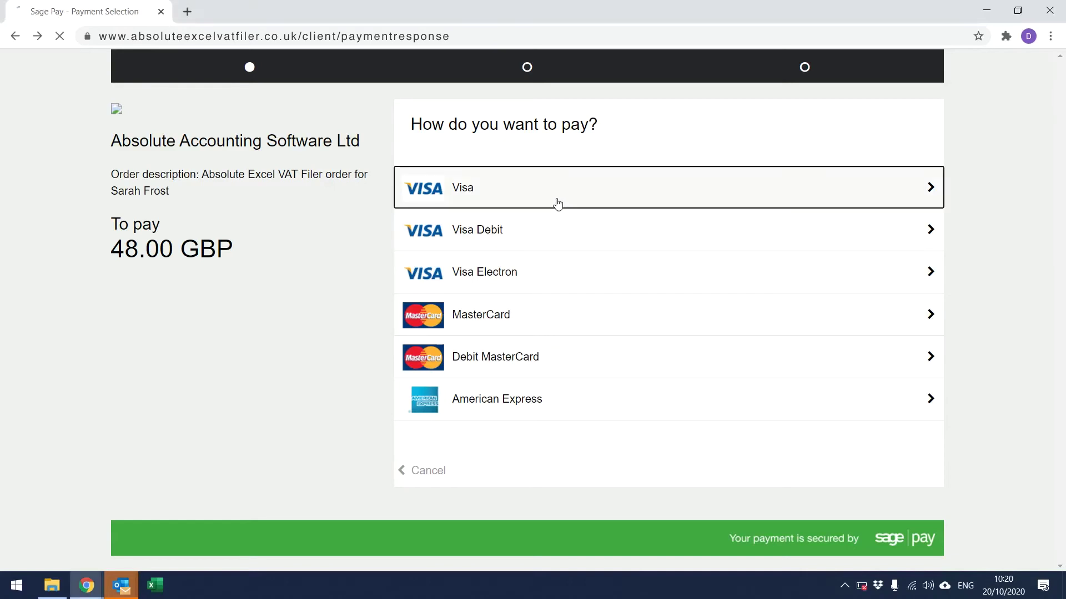
{"action": "right_click", "coordinate": [496, 281]}
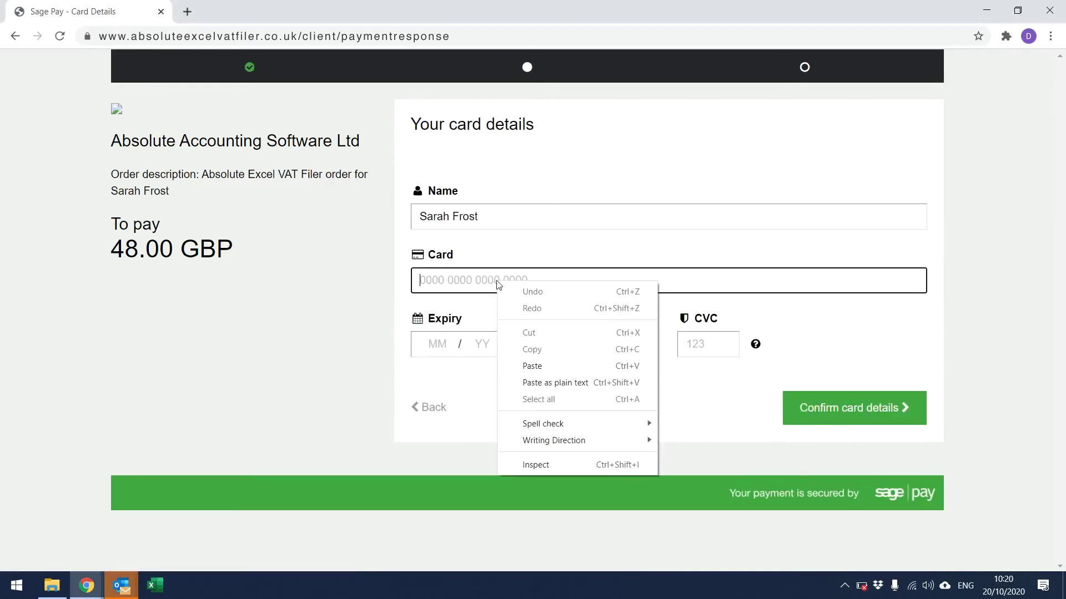
{"action": "left_click", "coordinate": [530, 366]}
{"action": "left_click", "coordinate": [448, 341]}
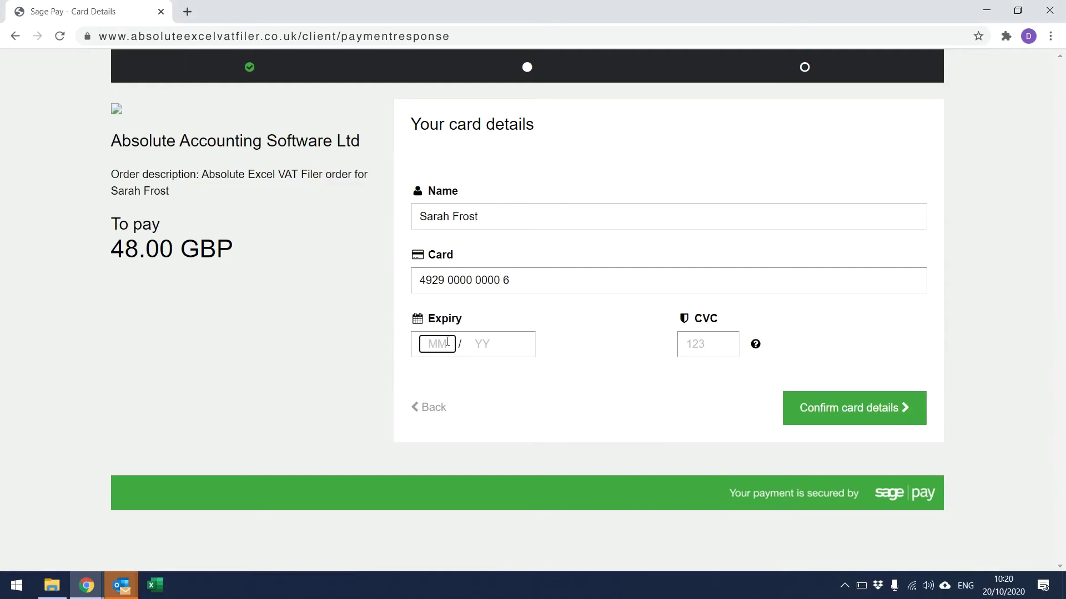
{"action": "key", "text": "Tab"}
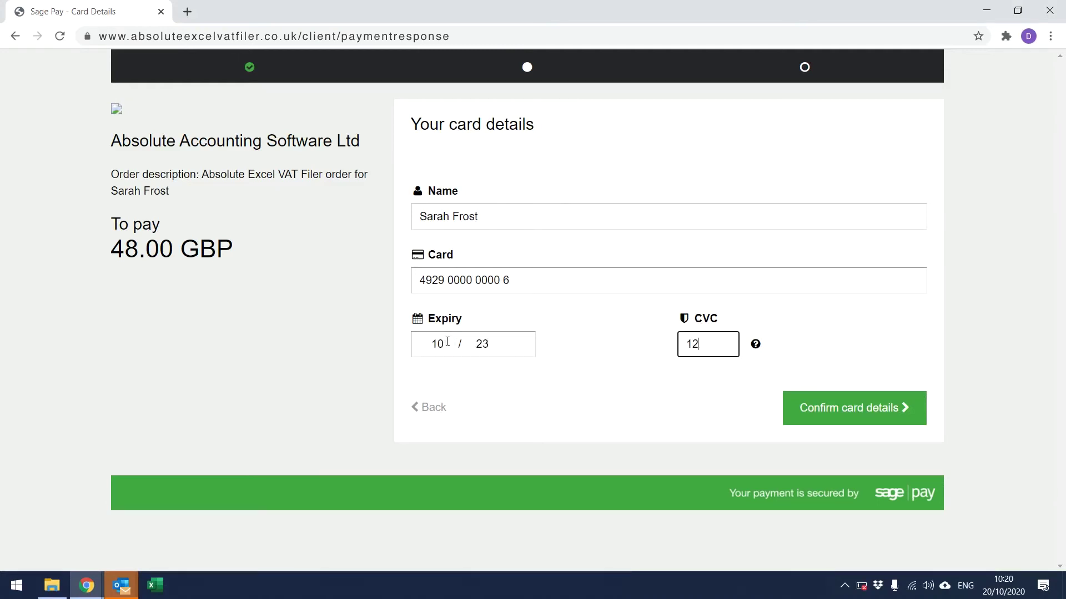
{"action": "left_click", "coordinate": [832, 407]}
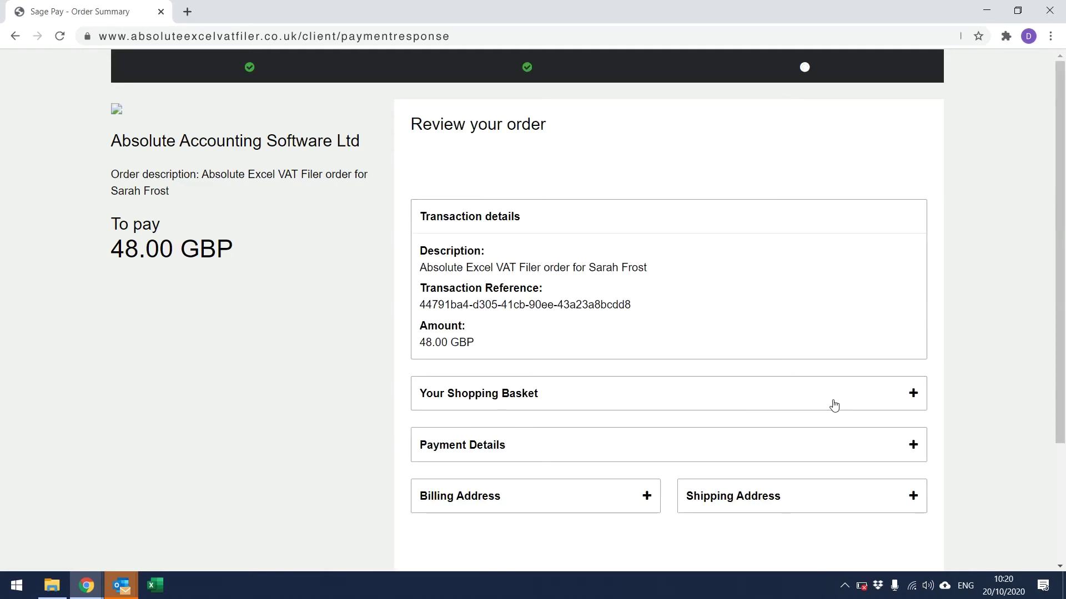
Review the payment details, pay 48.00 GBP, and open Sales Orders
{"action": "scroll", "coordinate": [1060, 257], "scroll_direction": "down", "scroll_amount": 2}
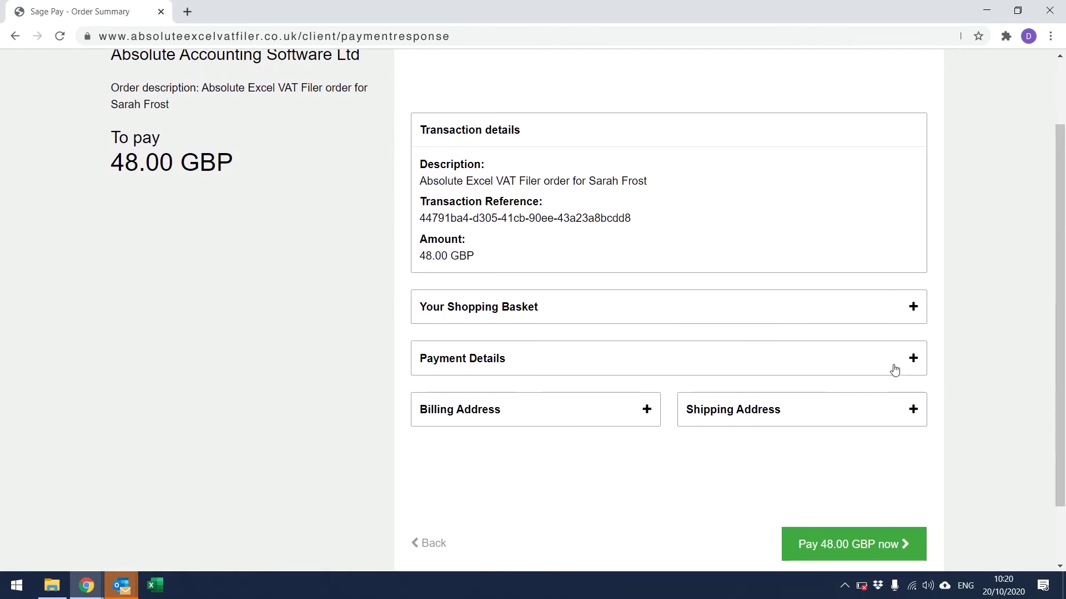
{"action": "left_click", "coordinate": [911, 364]}
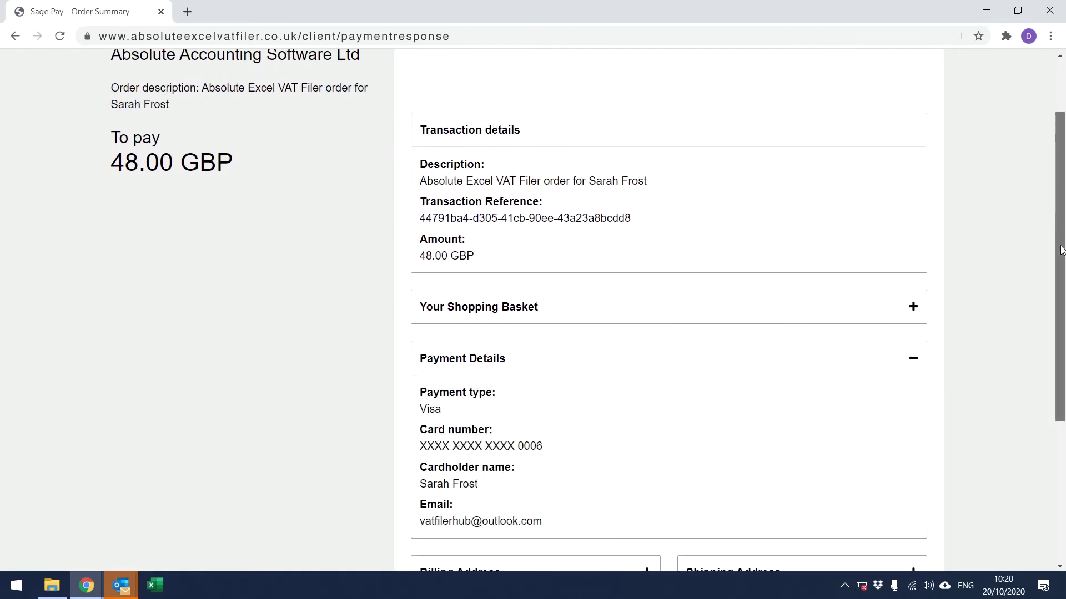
{"action": "scroll", "coordinate": [1059, 362], "scroll_direction": "down", "scroll_amount": 3}
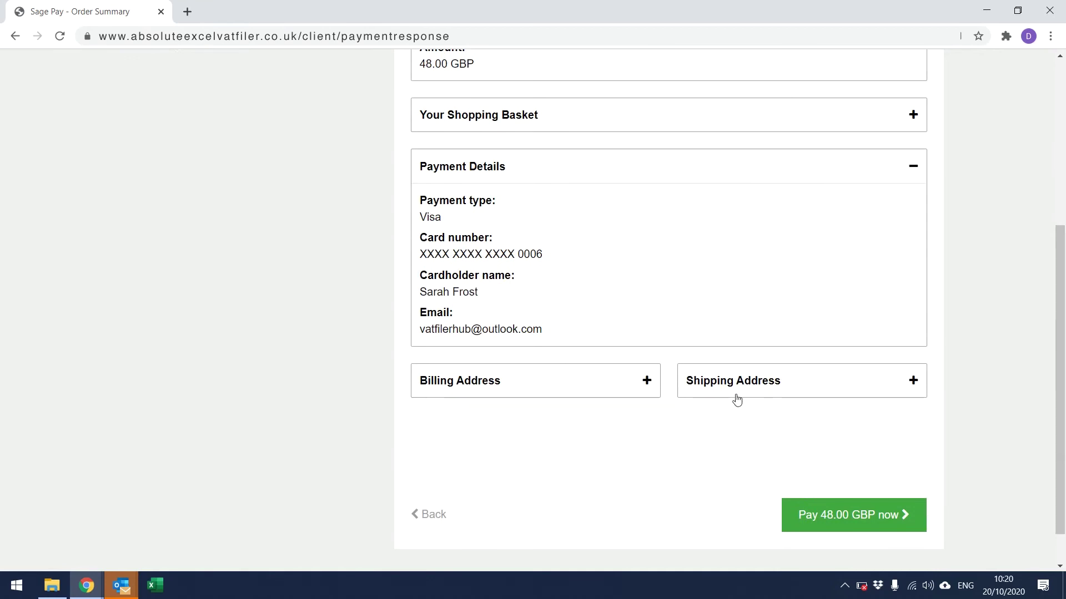
{"action": "left_click", "coordinate": [808, 518]}
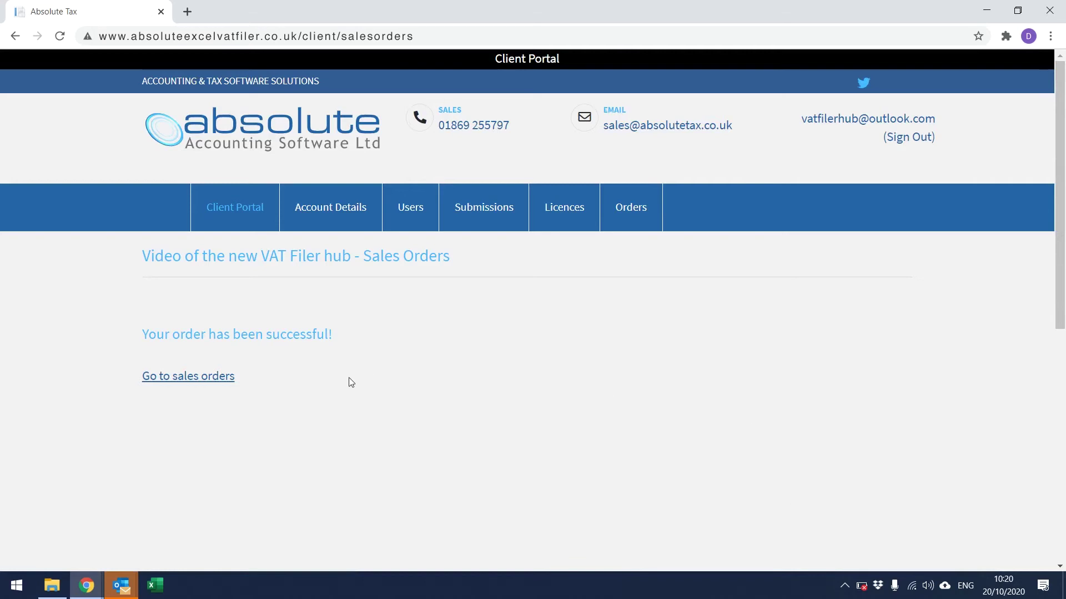
{"action": "left_click", "coordinate": [214, 376]}
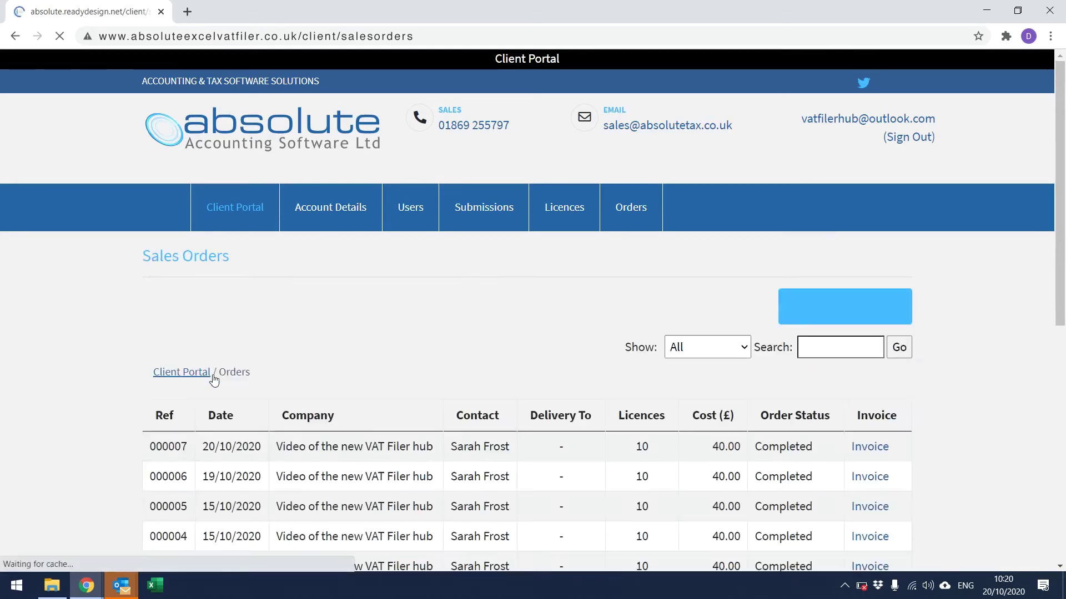
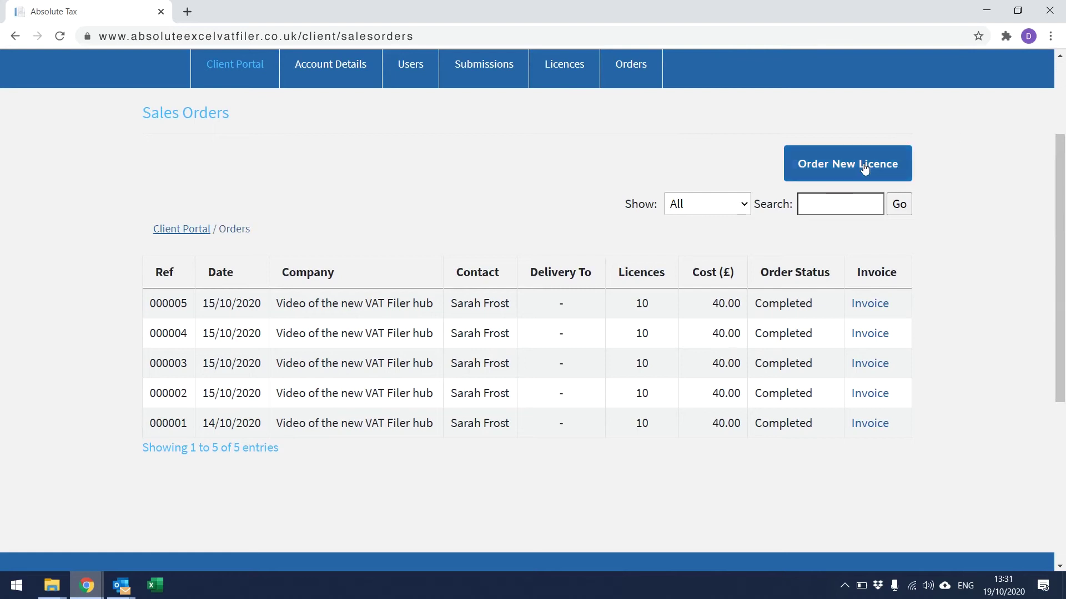
Start a new order for 10 licences at £40.00 and accept the terms and conditions
{"action": "left_click", "coordinate": [864, 167]}
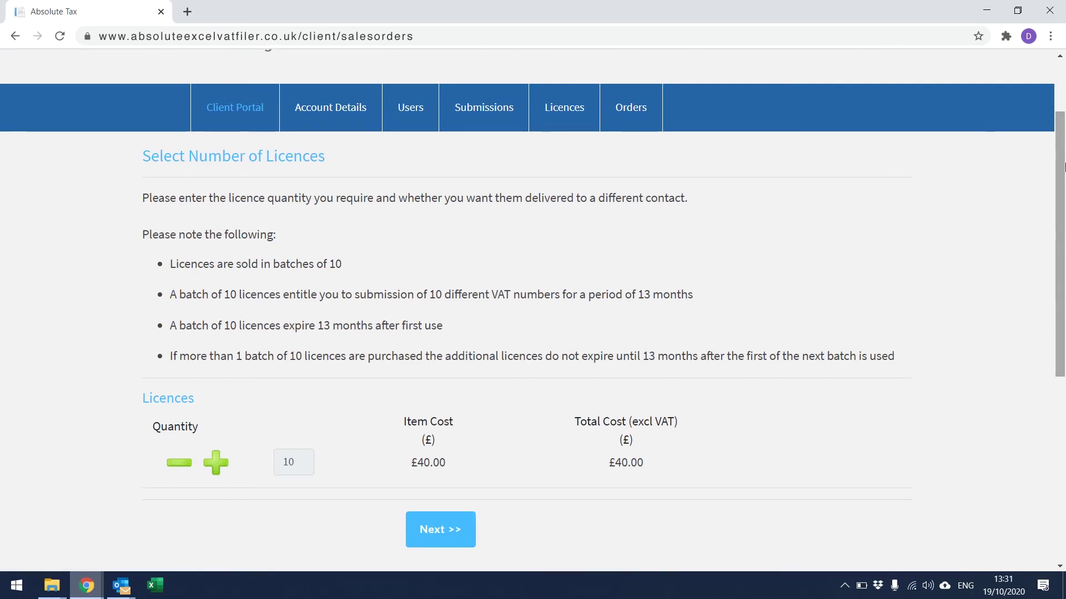
{"action": "left_click", "coordinate": [457, 525]}
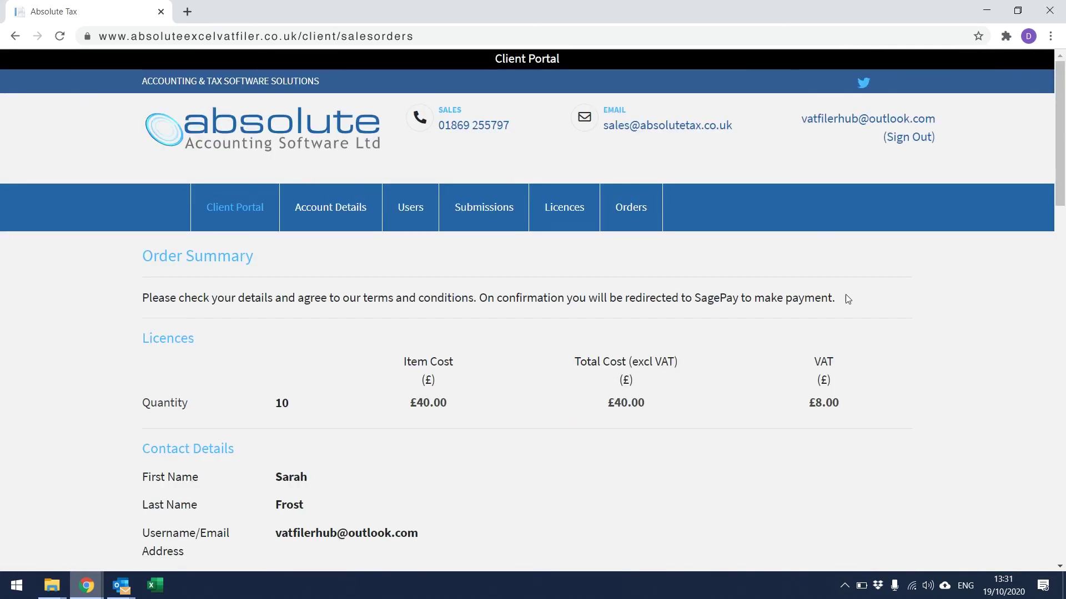
{"action": "left_click_drag", "start_coordinate": [1060, 190], "coordinate": [1064, 502]}
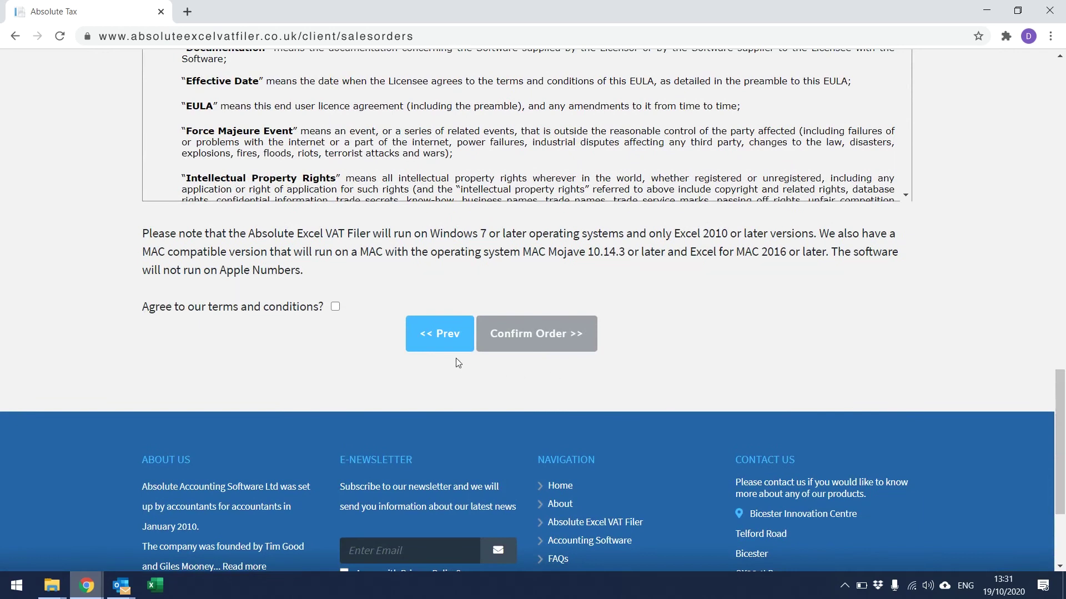
{"action": "left_click", "coordinate": [335, 307]}
Confirm the 48.00 GBP order, choose the card type, and paste in the card number
{"action": "left_click", "coordinate": [509, 337]}
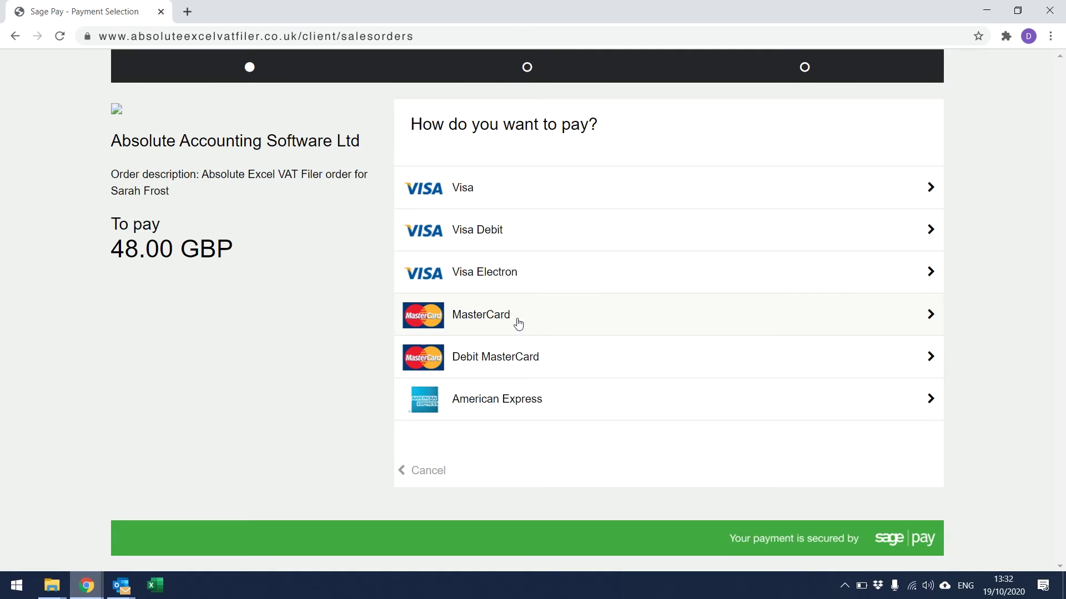
{"action": "left_click", "coordinate": [567, 198]}
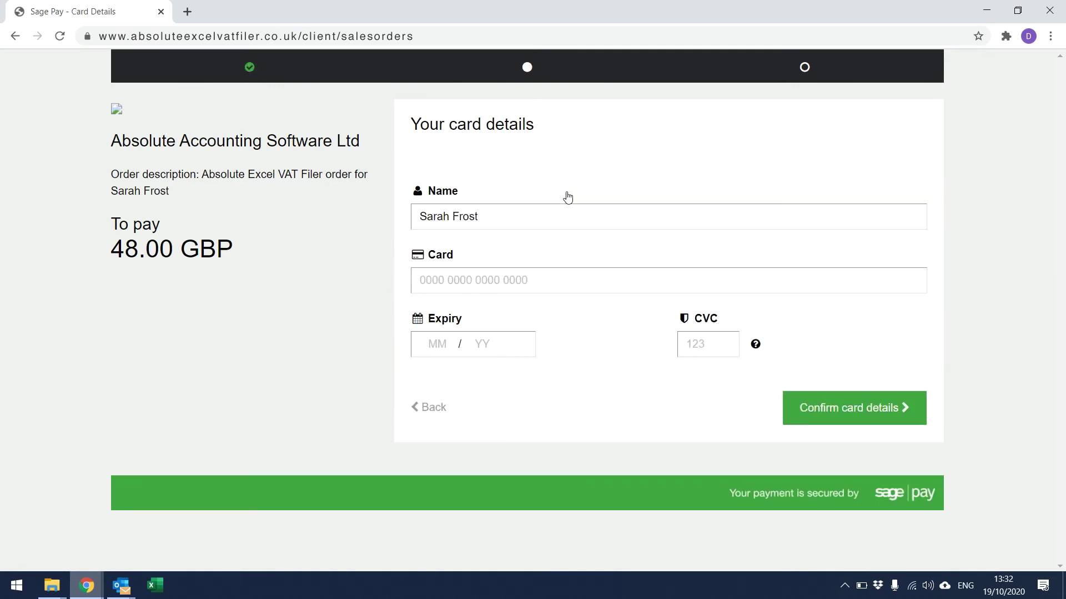
{"action": "right_click", "coordinate": [498, 281]}
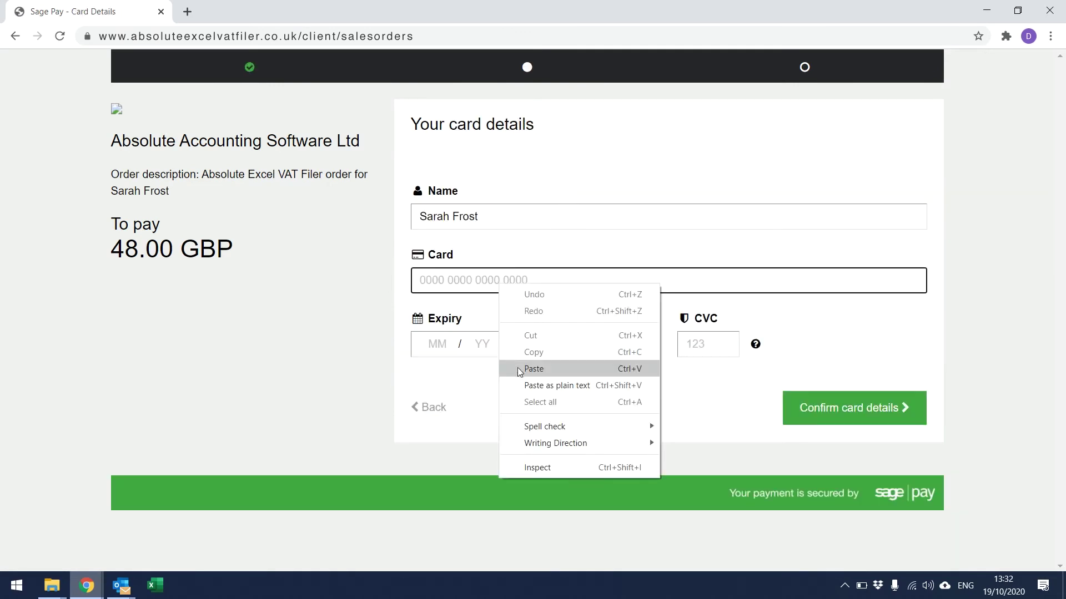
{"action": "left_click", "coordinate": [518, 369]}
Enter the card's expiry date and security code, then confirm the card details
{"action": "left_click", "coordinate": [444, 347]}
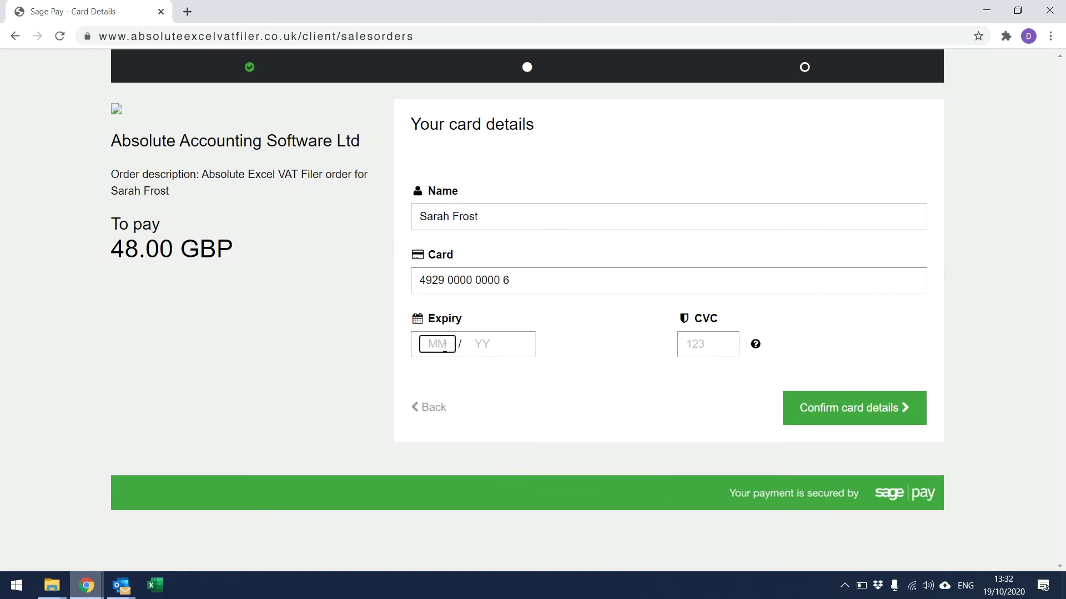
{"action": "type", "text": "1023"}
{"action": "key", "text": "Tab"}
{"action": "type", "text": "123"}
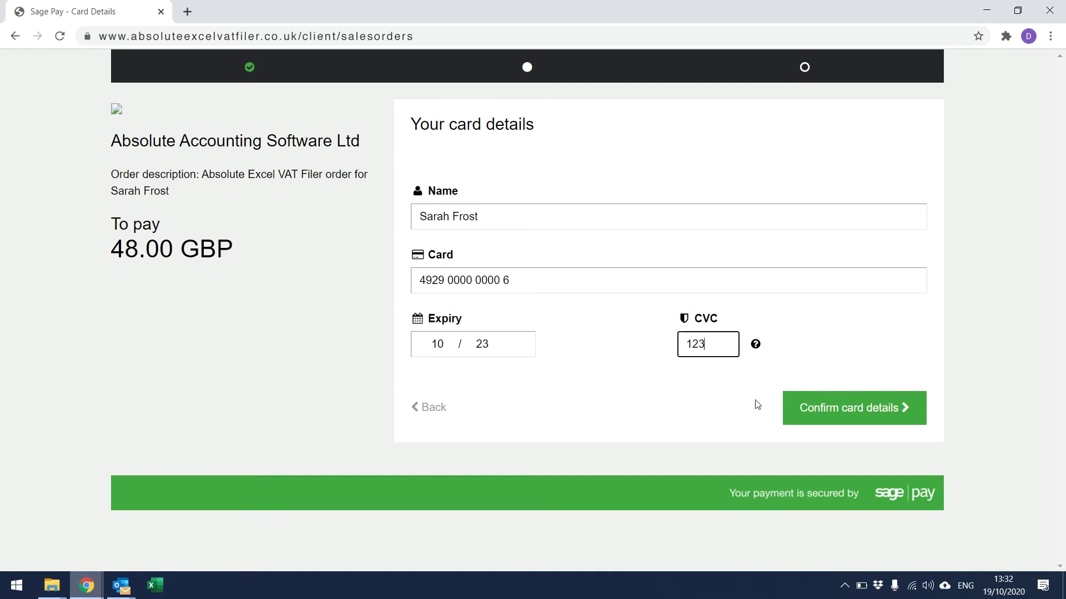
{"action": "left_click", "coordinate": [801, 411]}
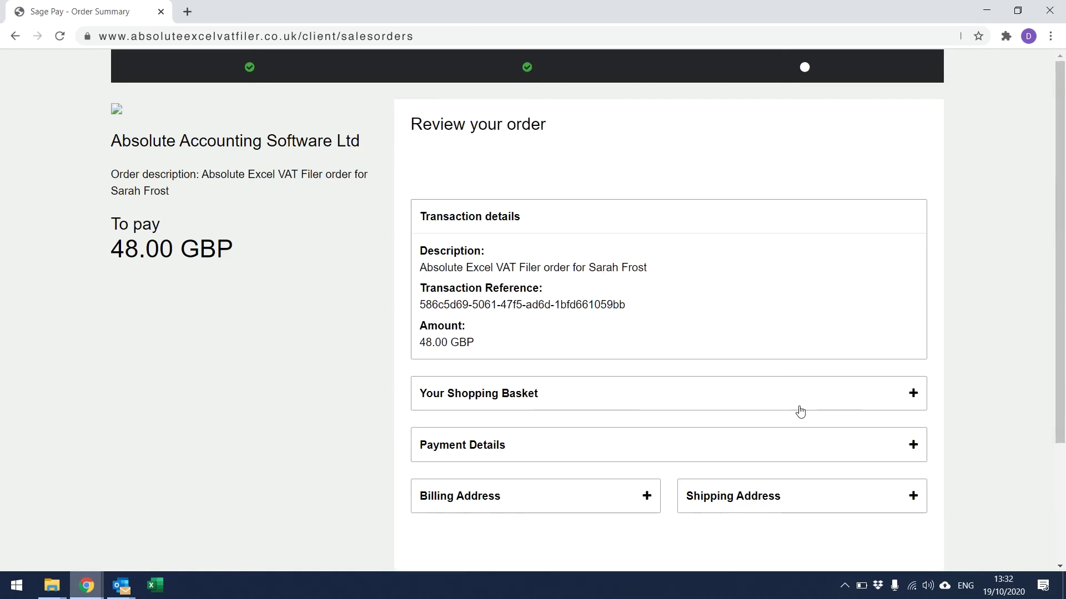
Check the shopping basket and the billing and shipping addresses, then pay 48.00 GBP
{"action": "left_click_drag", "start_coordinate": [1064, 269], "coordinate": [1064, 342]}
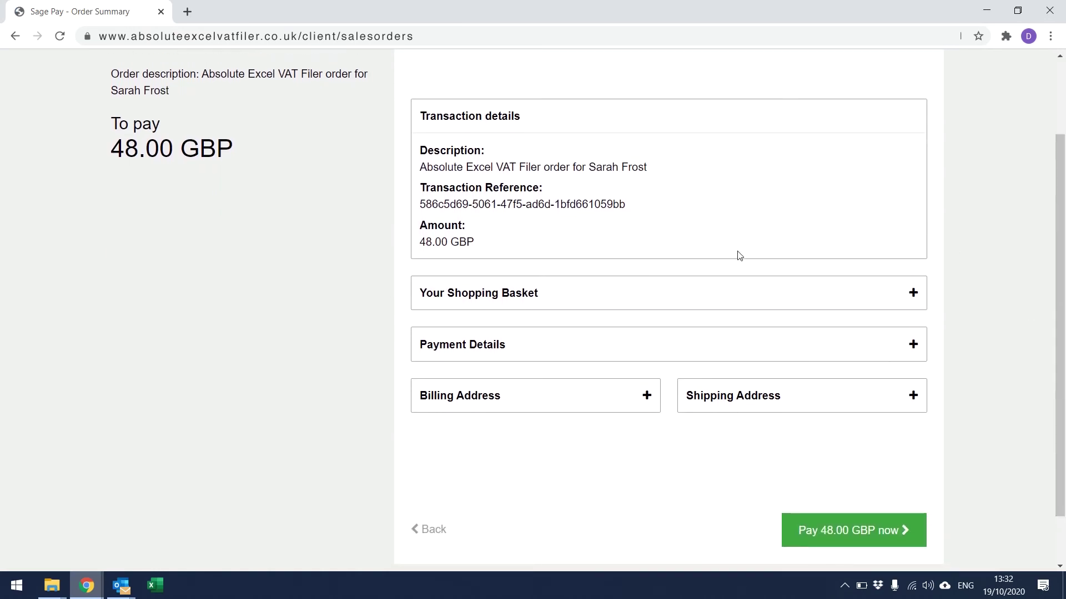
{"action": "left_click", "coordinate": [768, 300]}
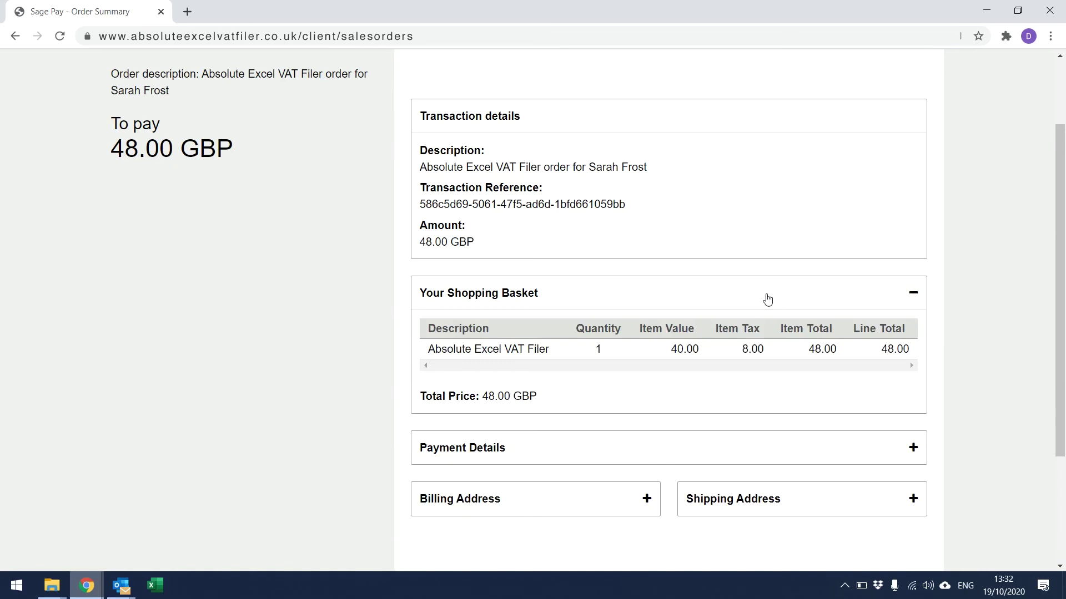
{"action": "left_click", "coordinate": [642, 497]}
{"action": "left_click", "coordinate": [840, 497]}
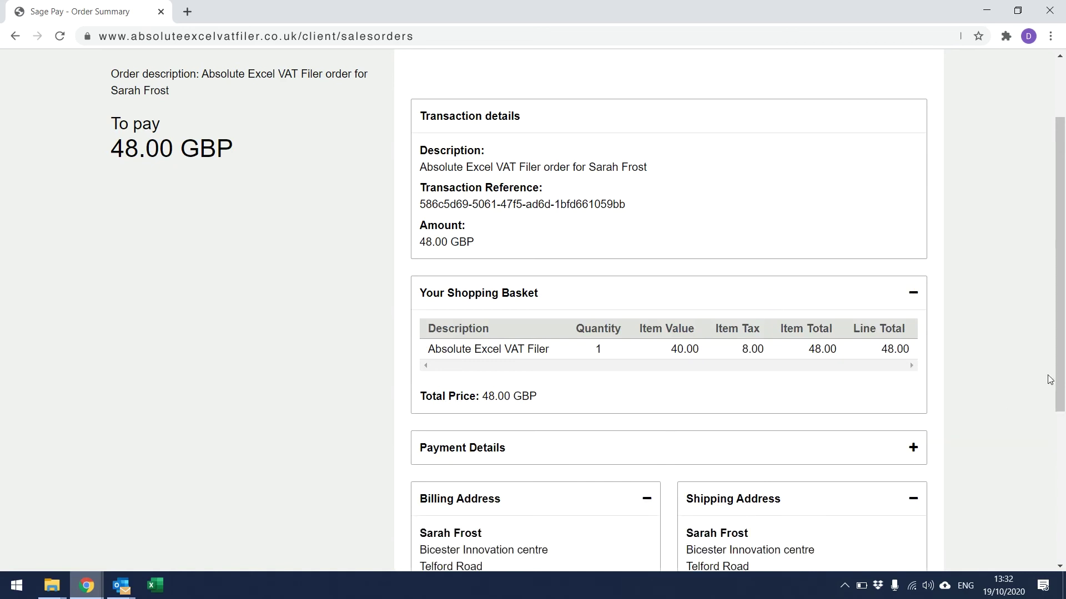
{"action": "left_click_drag", "start_coordinate": [1060, 379], "coordinate": [1064, 509]}
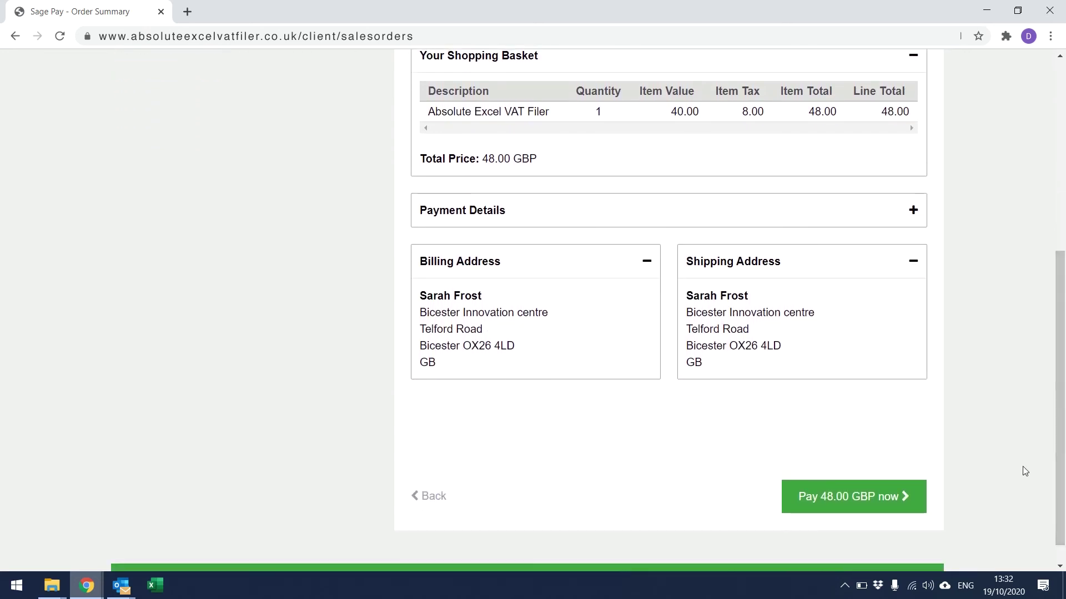
{"action": "left_click", "coordinate": [833, 501]}
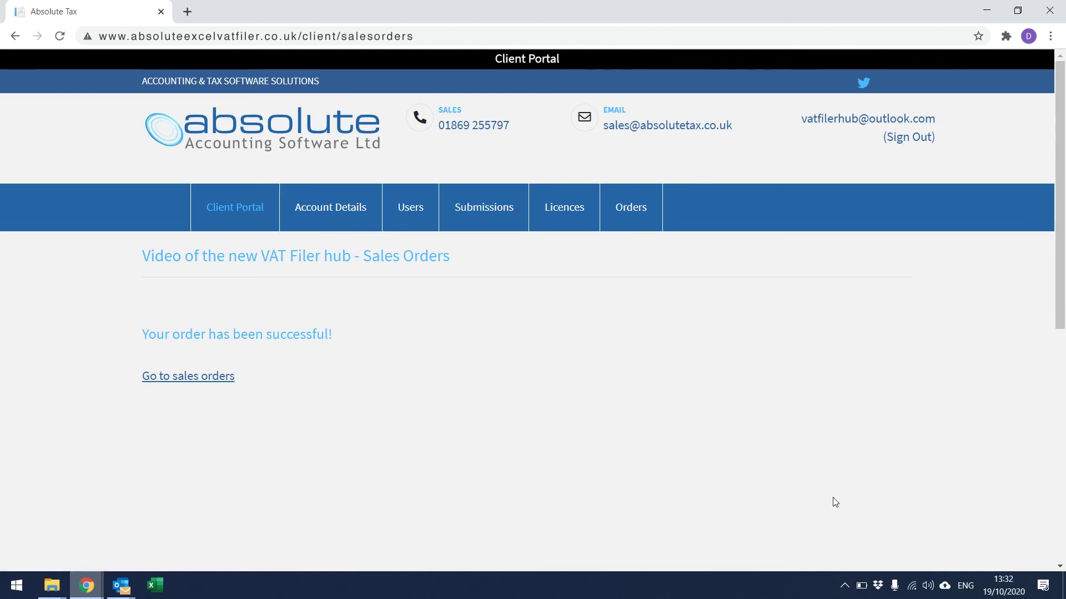
Go from the order success page to the sales orders list
{"action": "left_click", "coordinate": [227, 381]}
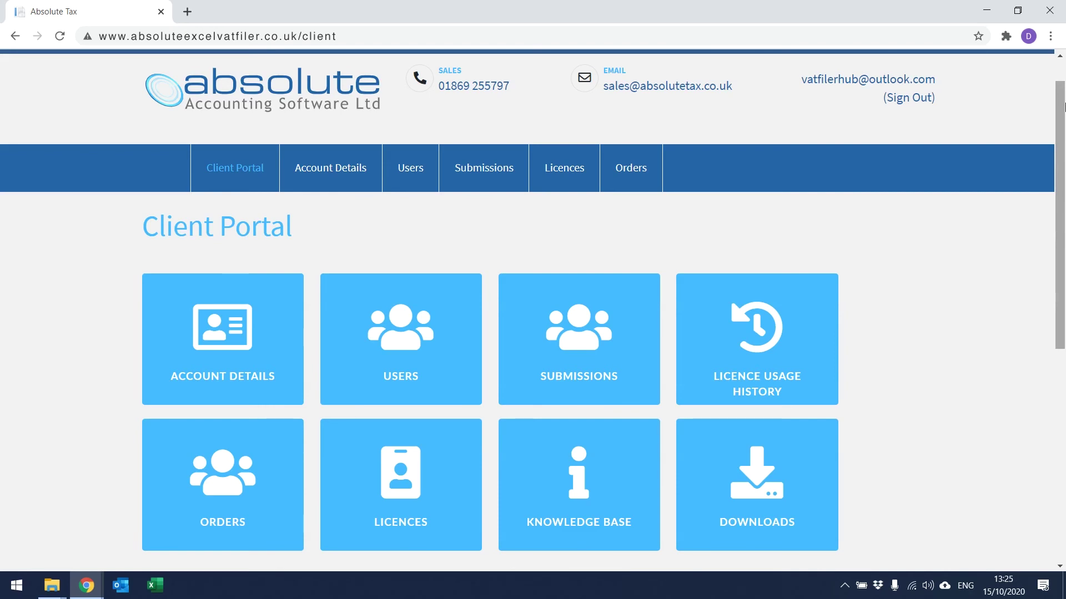
View the Licences list, then open the Knowledge Base articles
{"action": "left_click", "coordinate": [454, 478]}
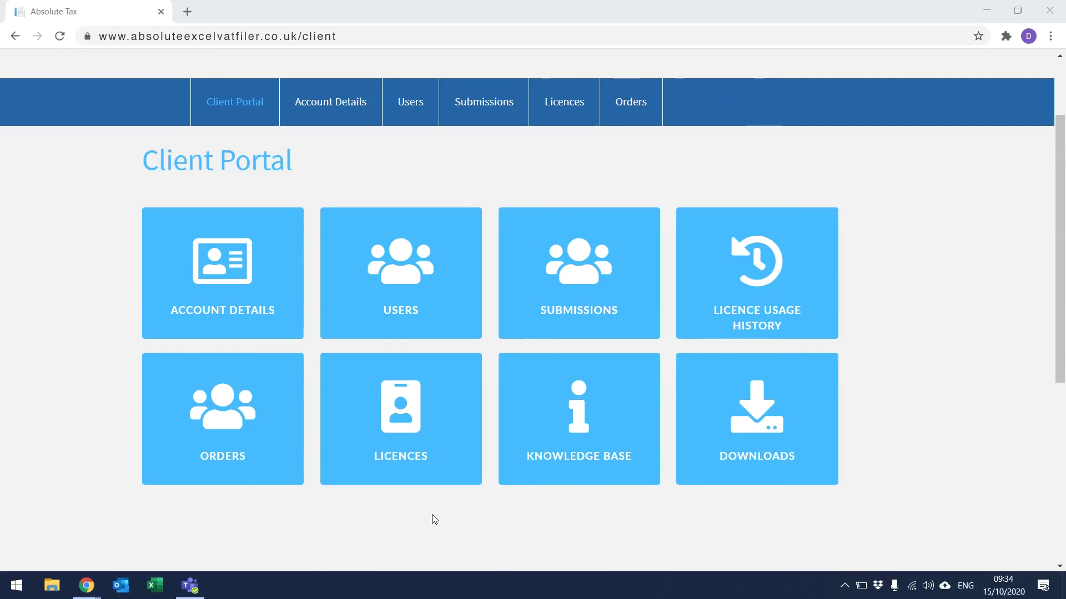
{"action": "left_click", "coordinate": [572, 440]}
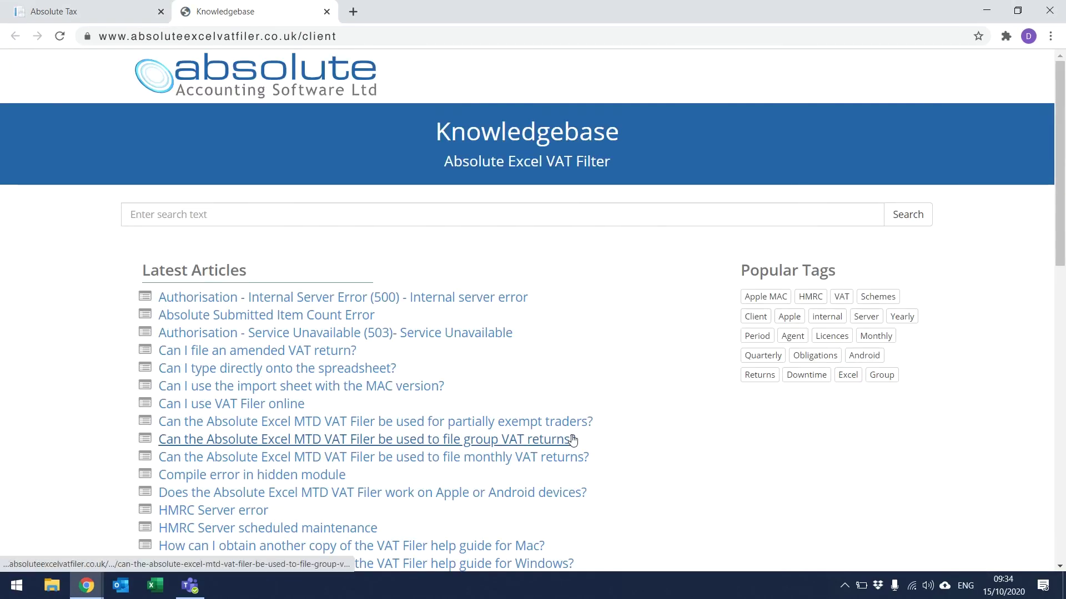